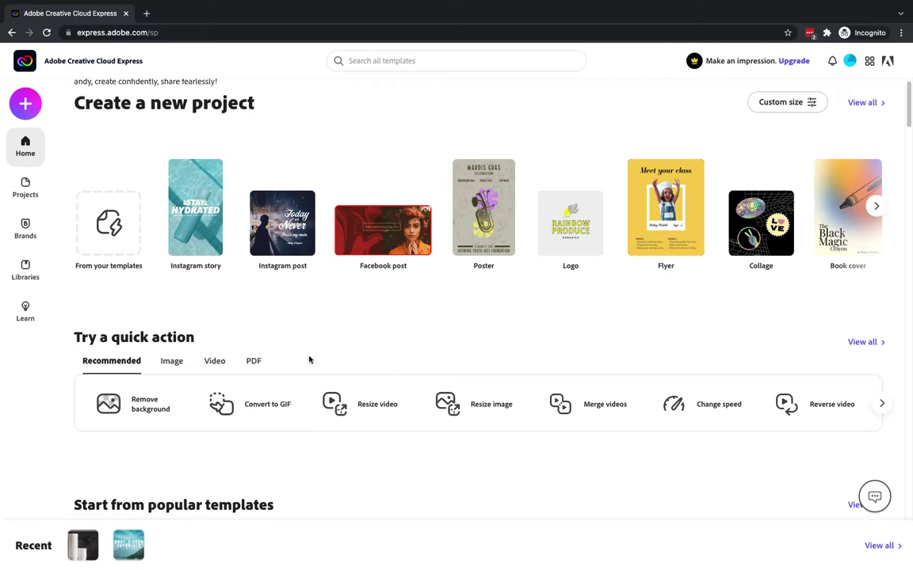
- Review the available quick actions, going through the image, video and PDF categories
click(30, 150)
click(25, 103)
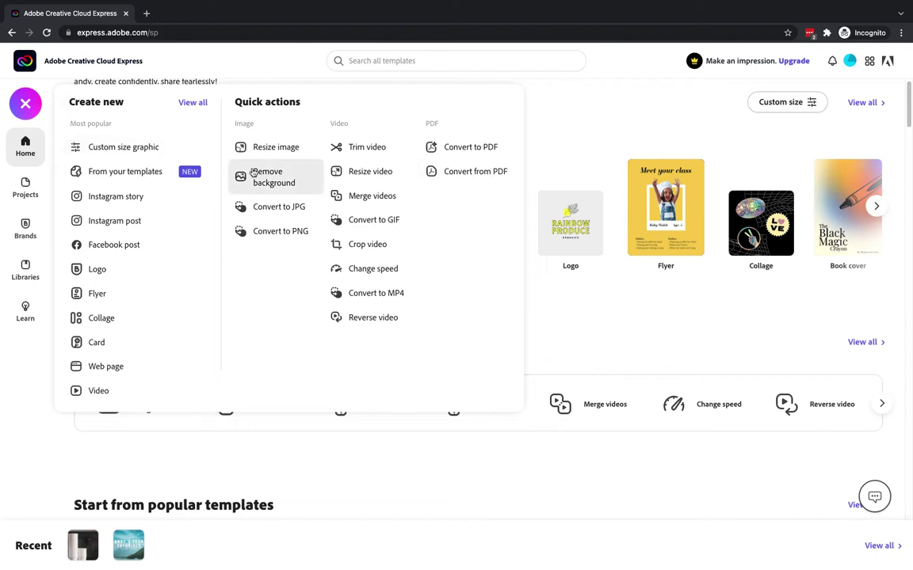
click(38, 103)
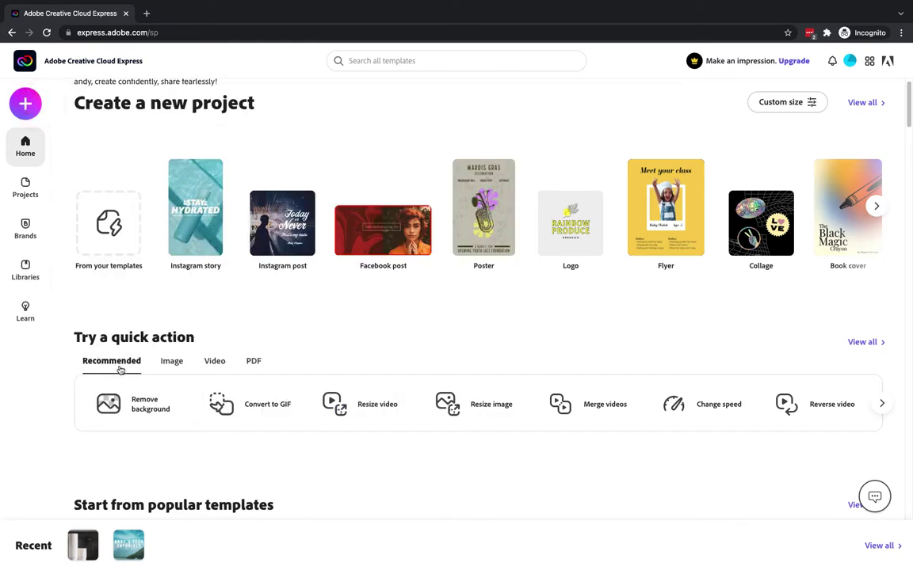
click(173, 362)
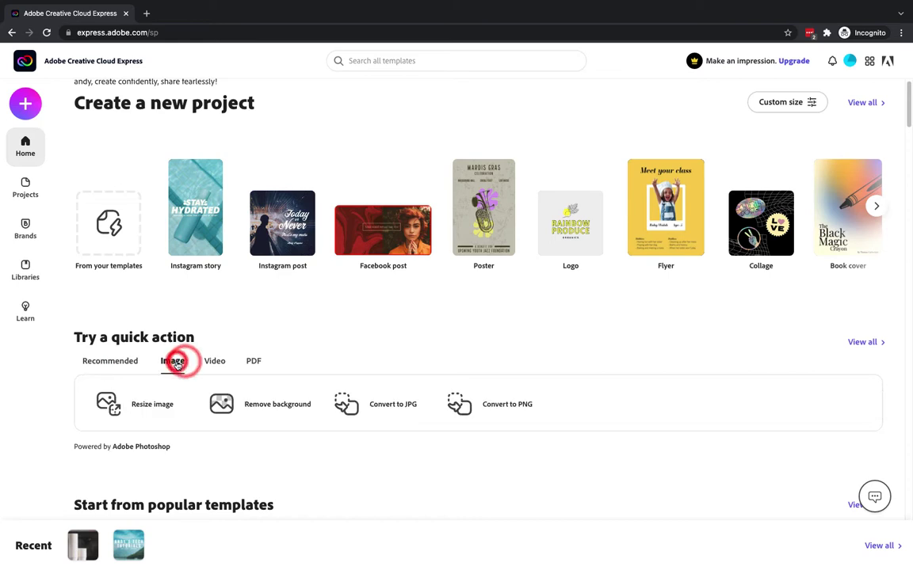
click(213, 362)
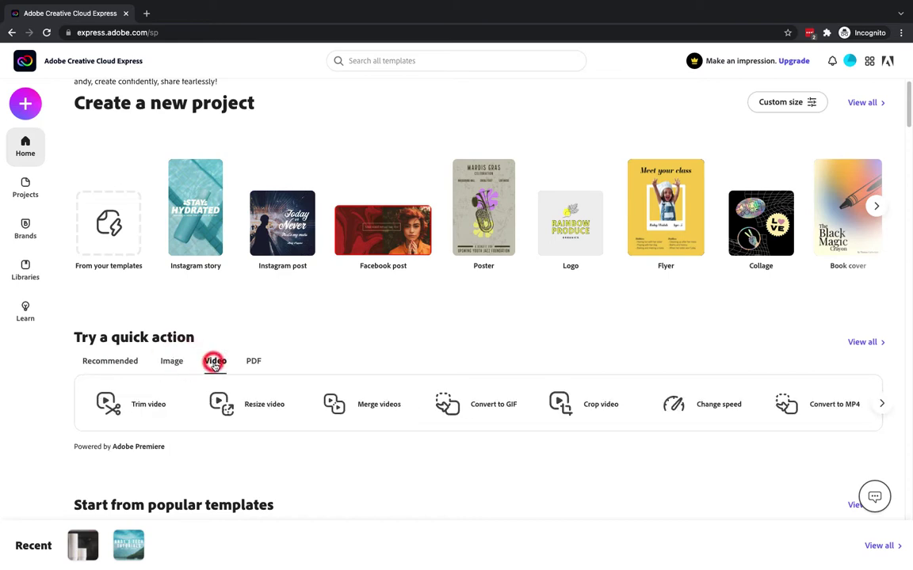
click(256, 364)
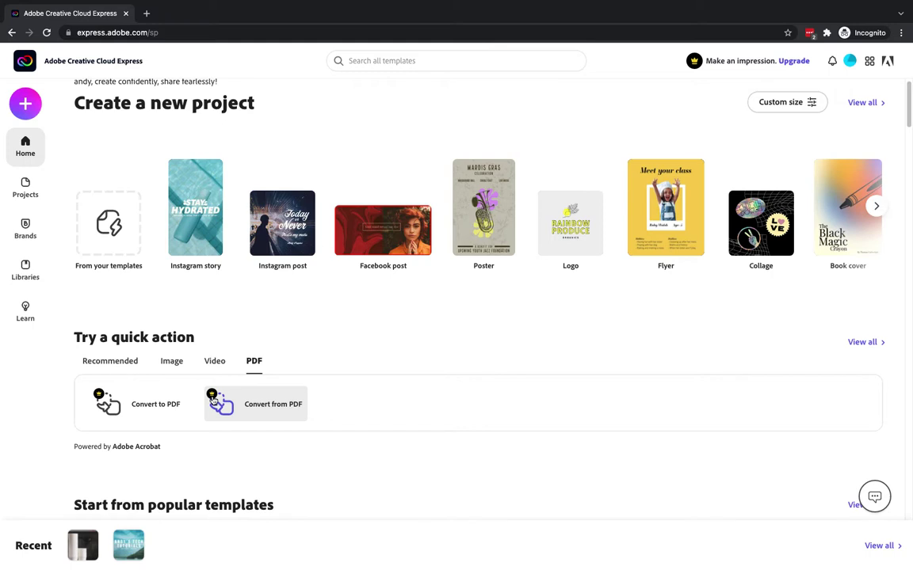
- Start the Resize image quick action and load NYC 1920x1080.jpg into it
click(178, 362)
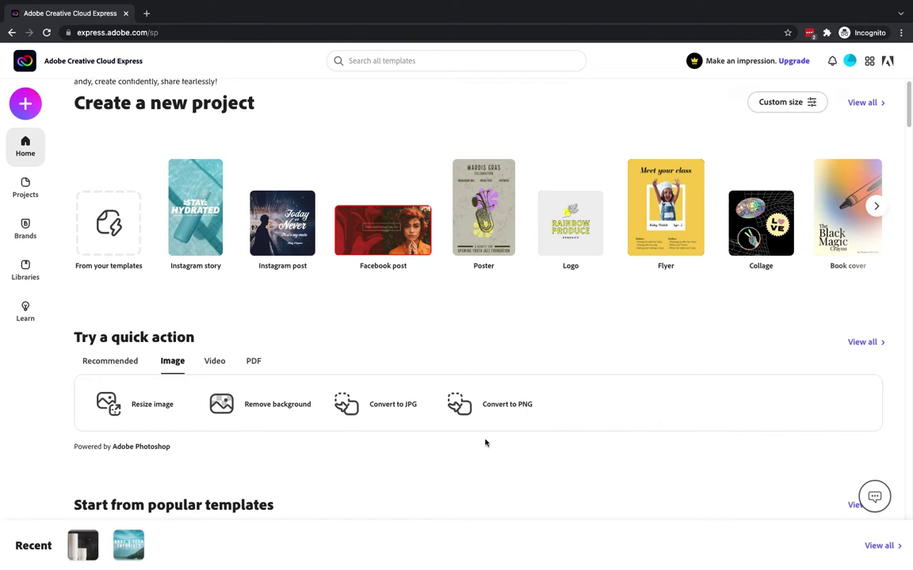
click(161, 407)
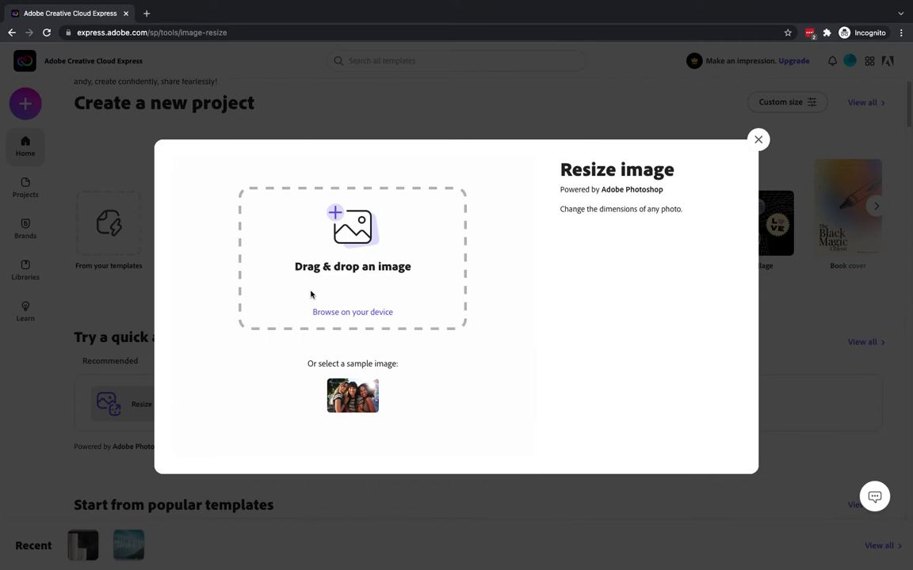
click(354, 242)
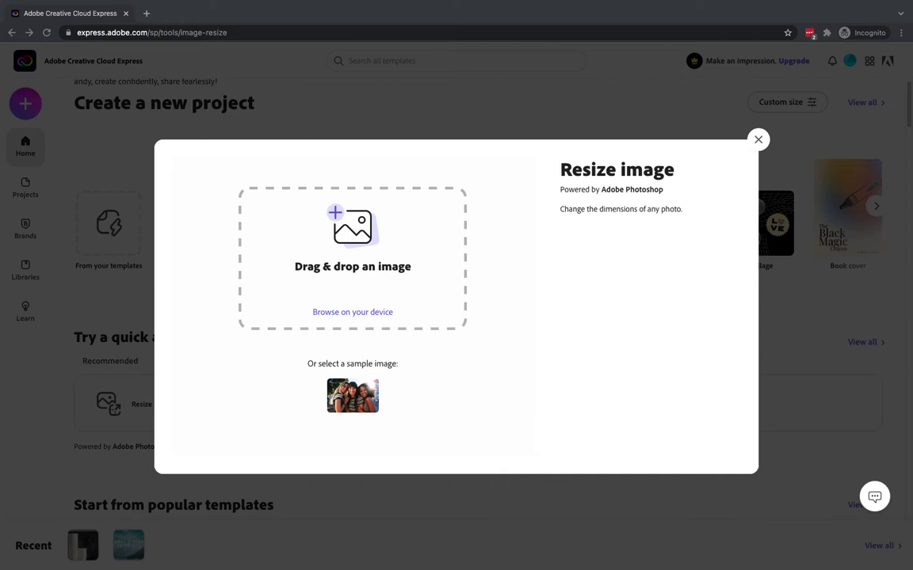
drag(320, 95, 351, 238)
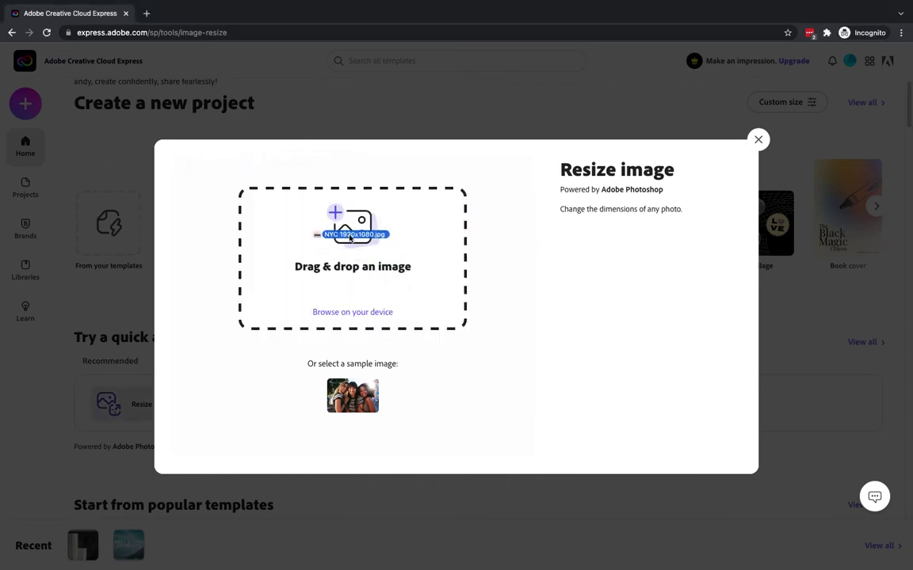
drag(351, 237, 351, 238)
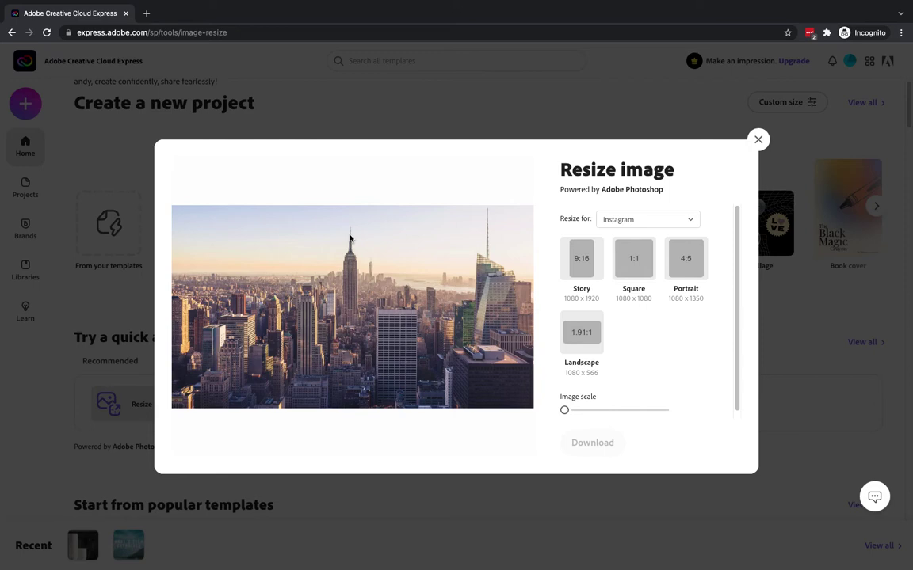
- Resize the city image for a Facebook Post at 1.91:1 (1200 x 628)
click(688, 220)
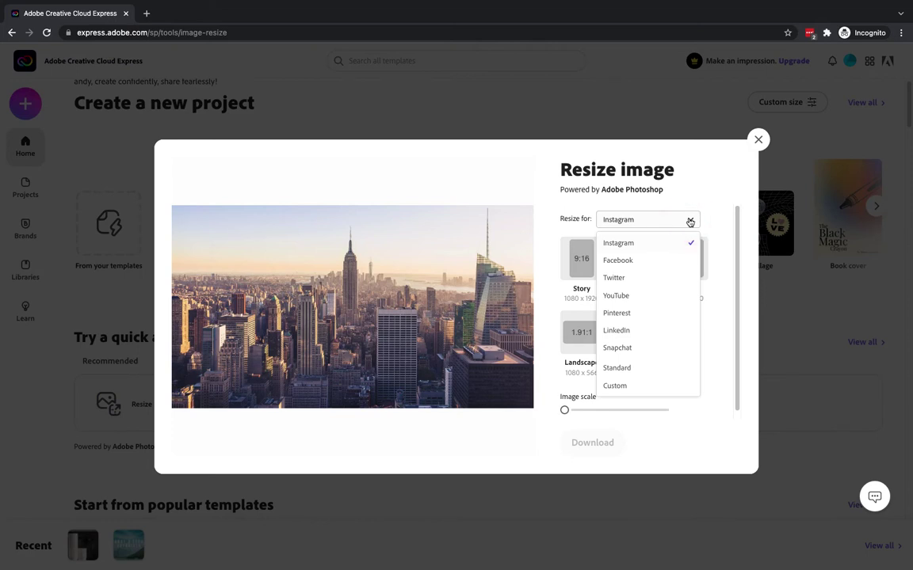
click(663, 259)
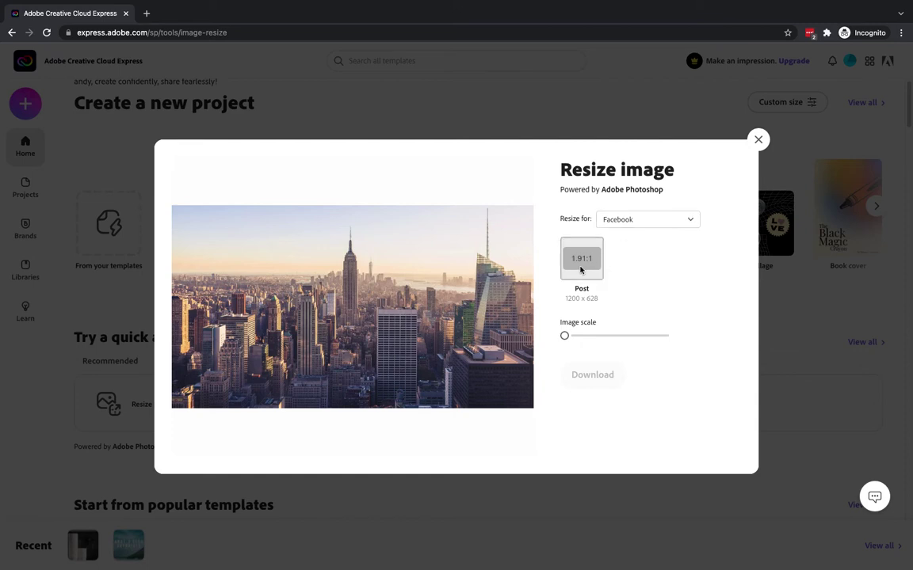
click(584, 267)
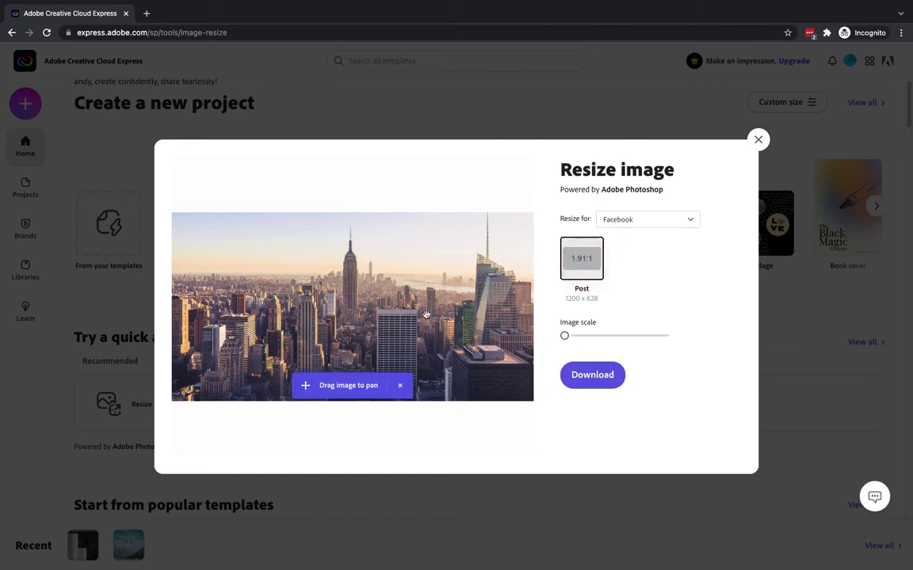
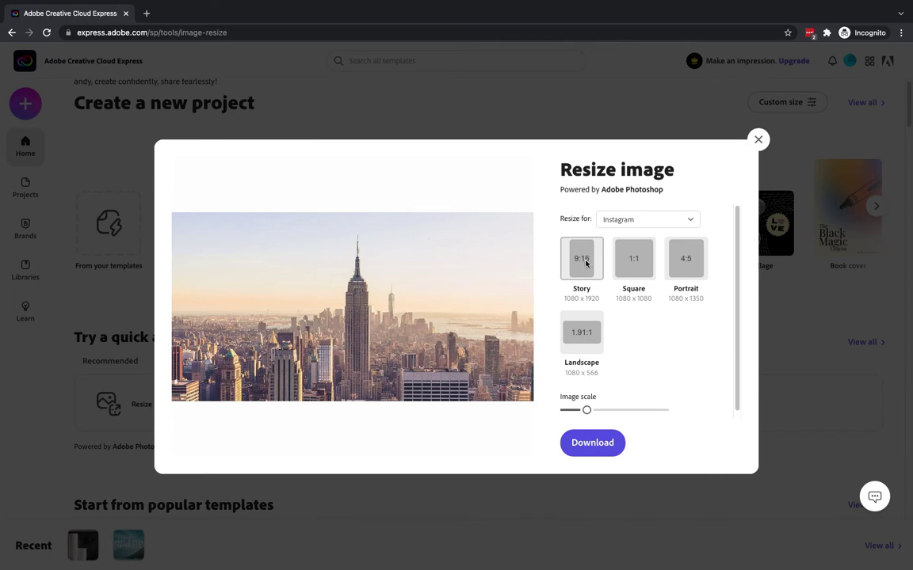
- Resize the image to the Instagram Story 9:16 format, scaling it up slightly and repositioning the skyscraper within the crop
click(584, 262)
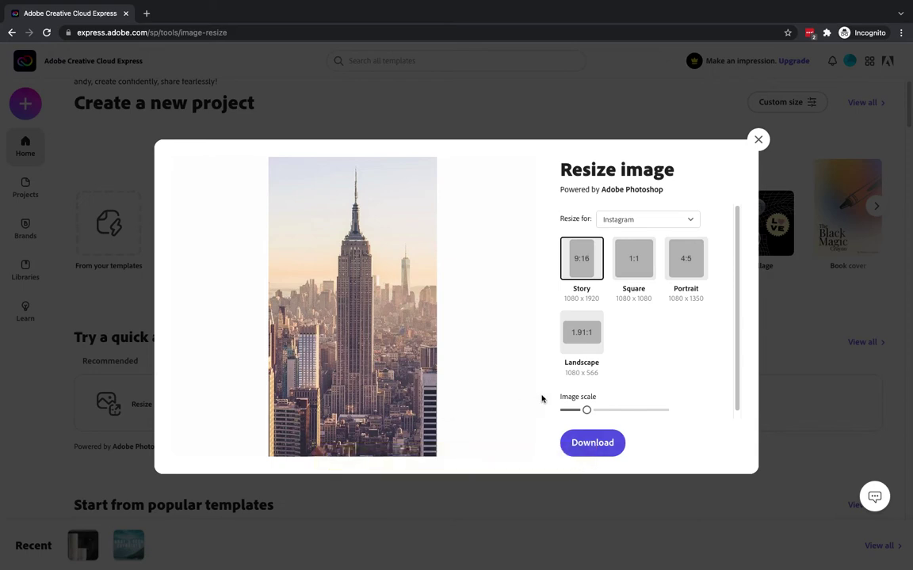
drag(586, 409, 564, 409)
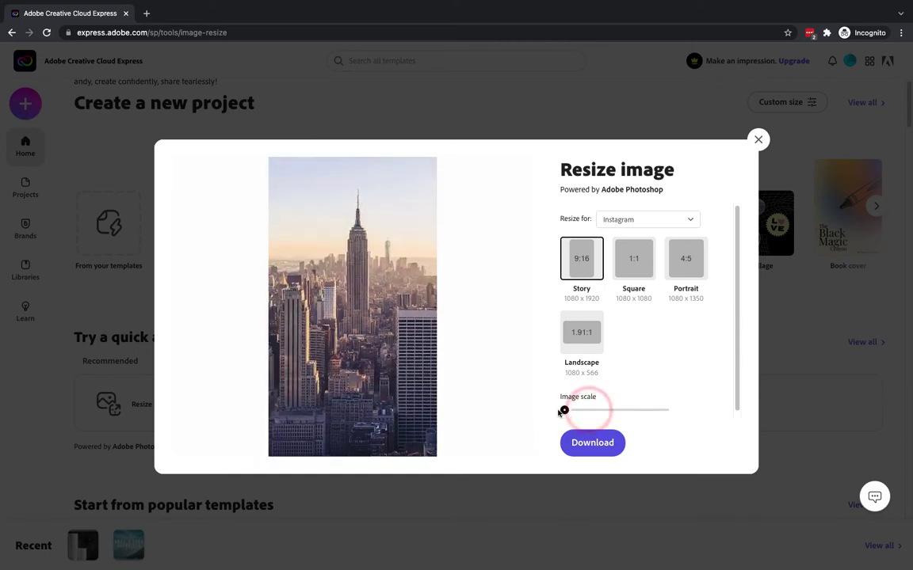
click(354, 295)
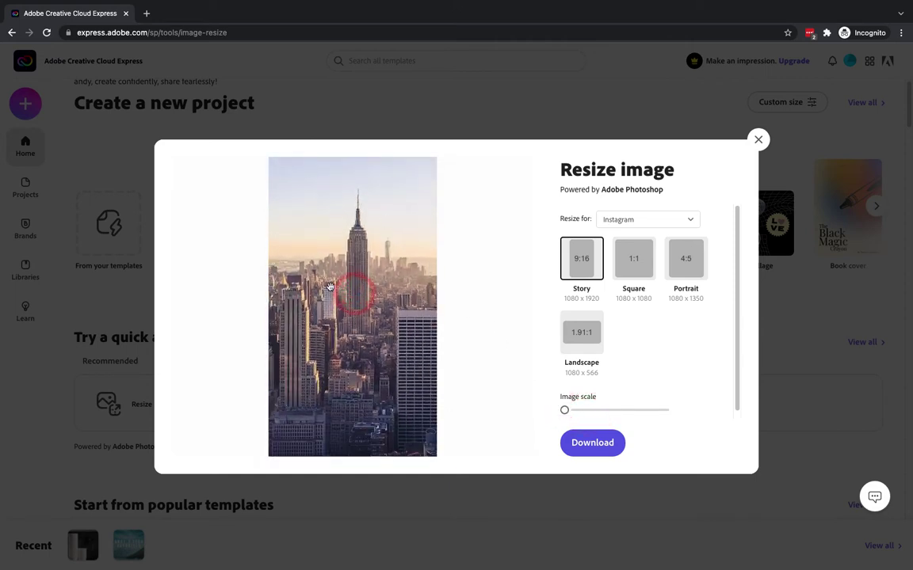
drag(565, 411, 573, 410)
drag(363, 301, 362, 346)
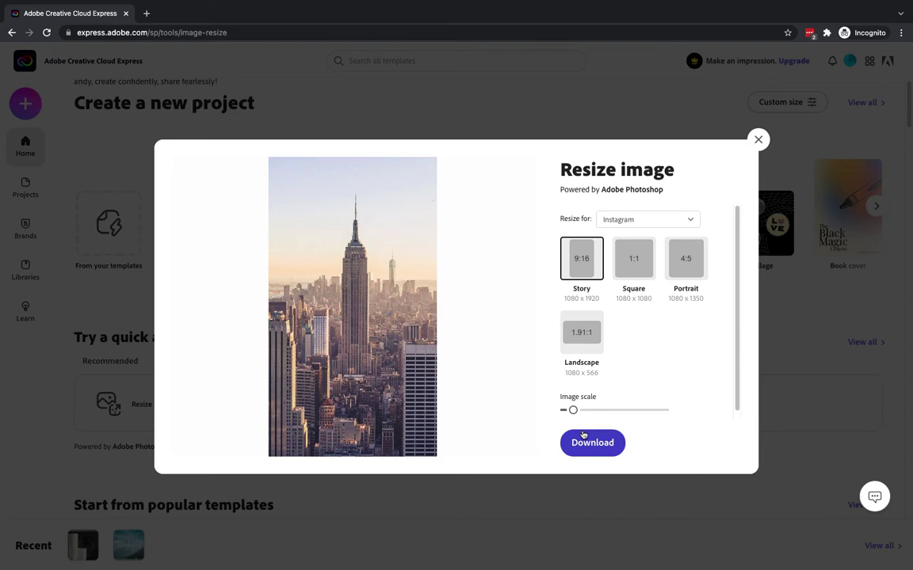
- Switch the image to the Standard Widescreen 16:9 format and reduce its image scale to the minimum
click(659, 219)
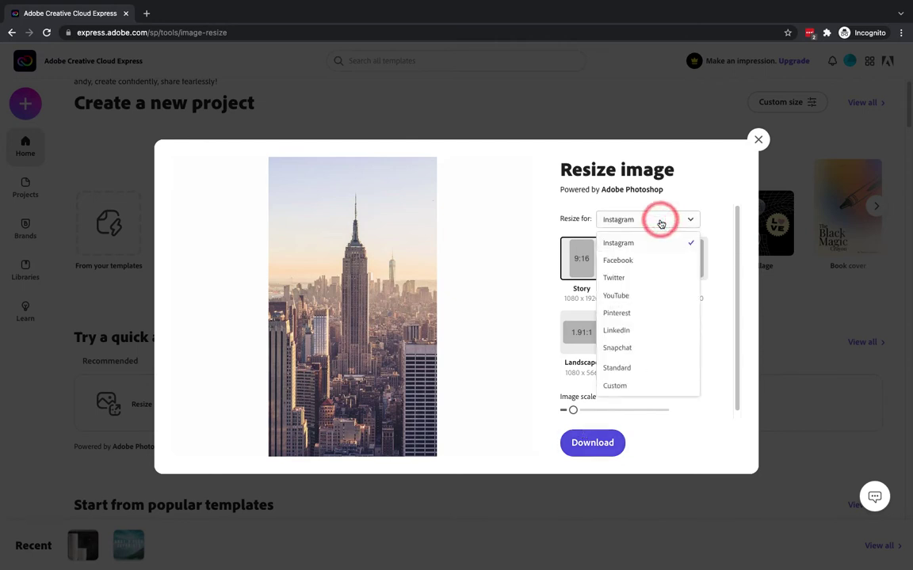
click(638, 385)
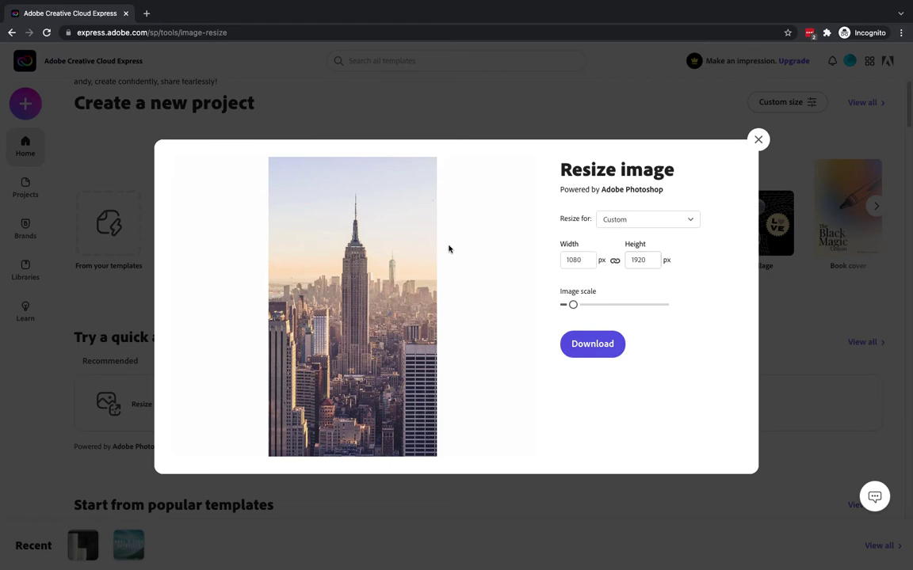
click(612, 225)
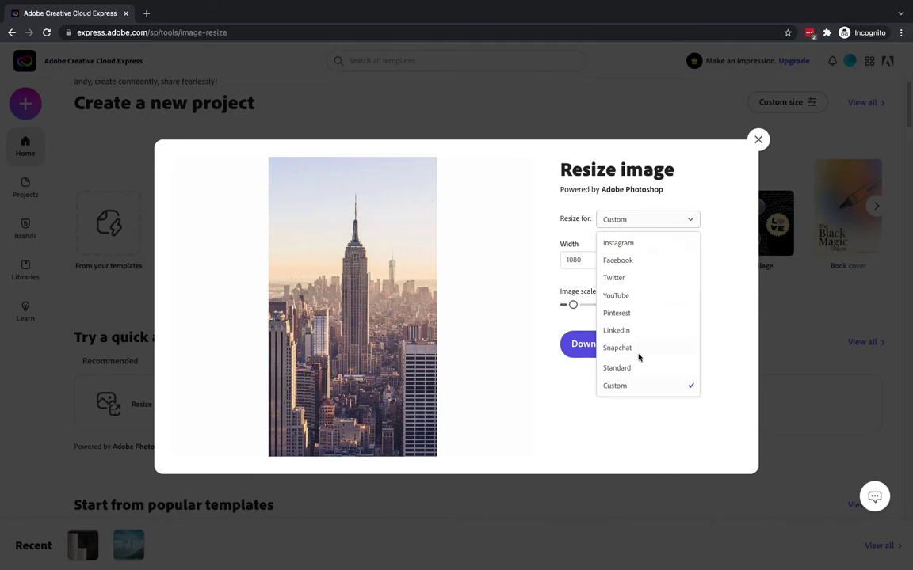
click(637, 369)
click(591, 261)
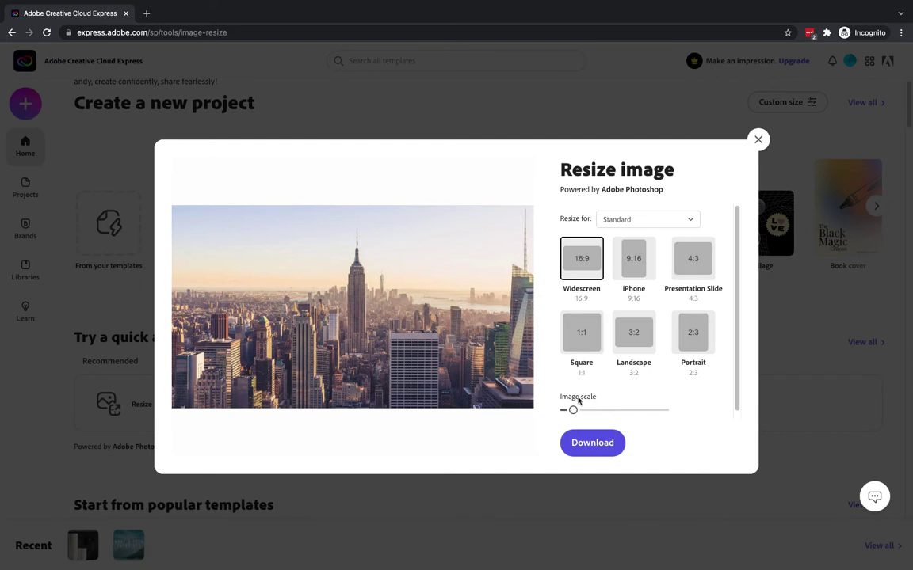
drag(573, 410, 564, 410)
- Choose a Custom size and set the width to 1200 px with the proportions linked
click(644, 220)
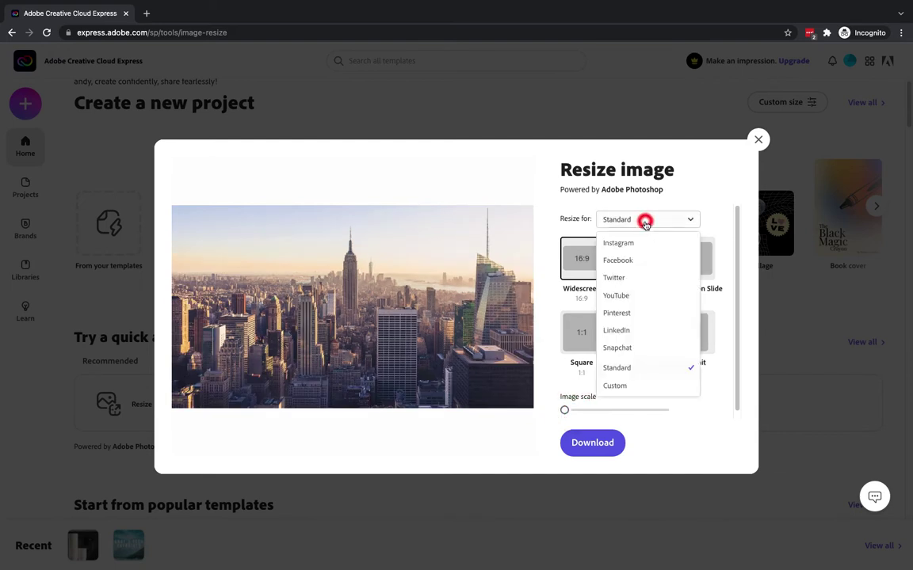
click(615, 386)
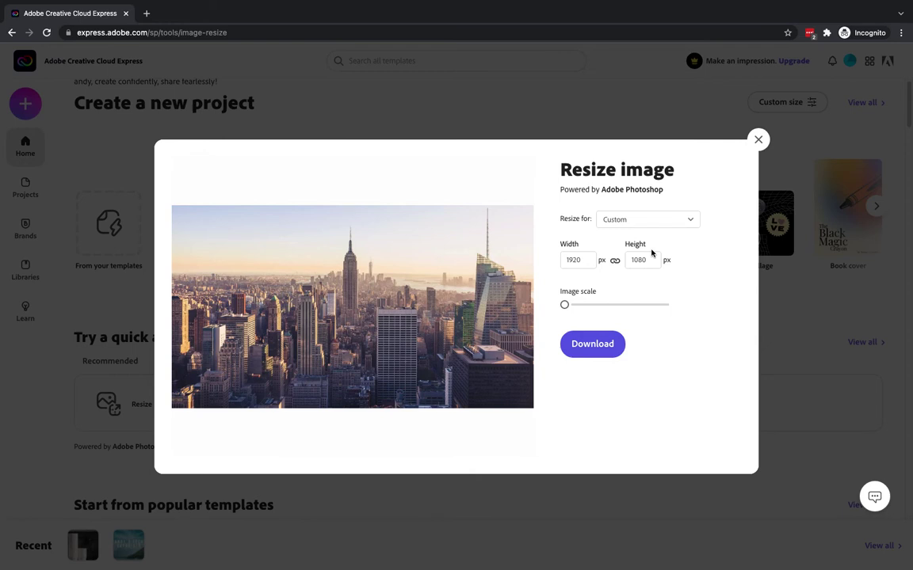
click(646, 218)
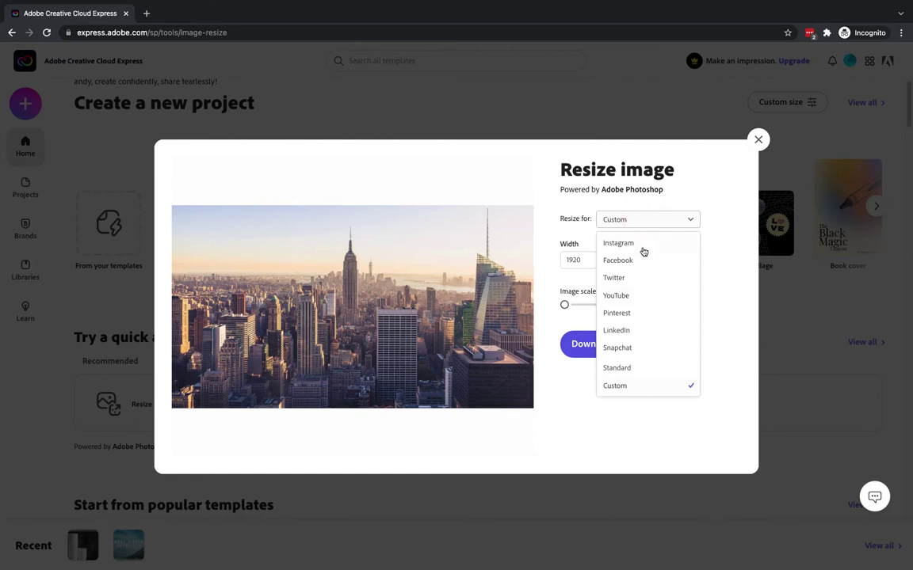
click(592, 417)
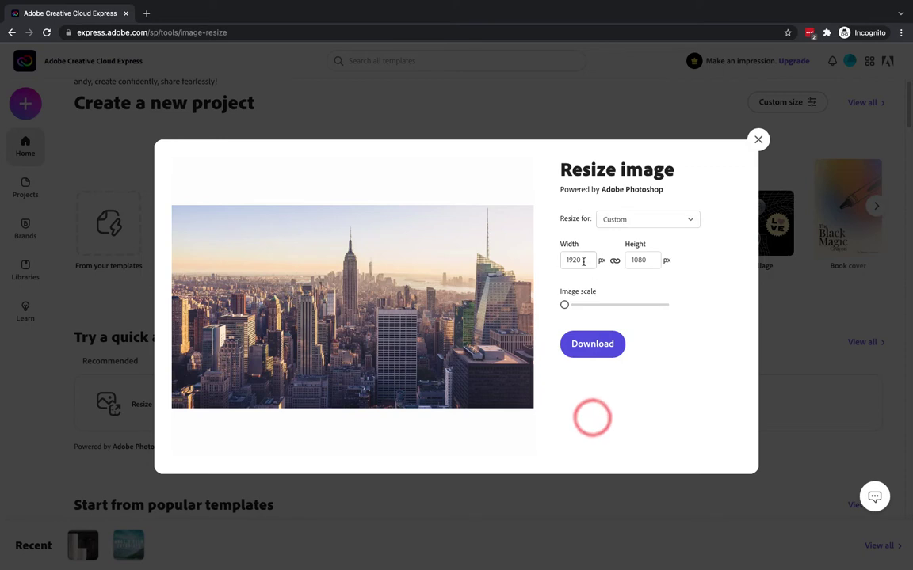
double_click(583, 260)
text(1)
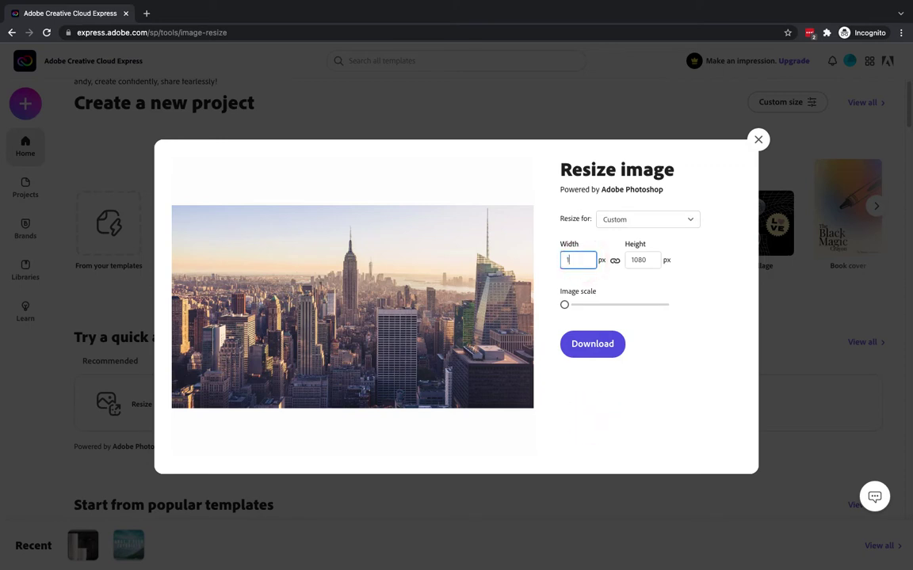
text(200)
click(732, 259)
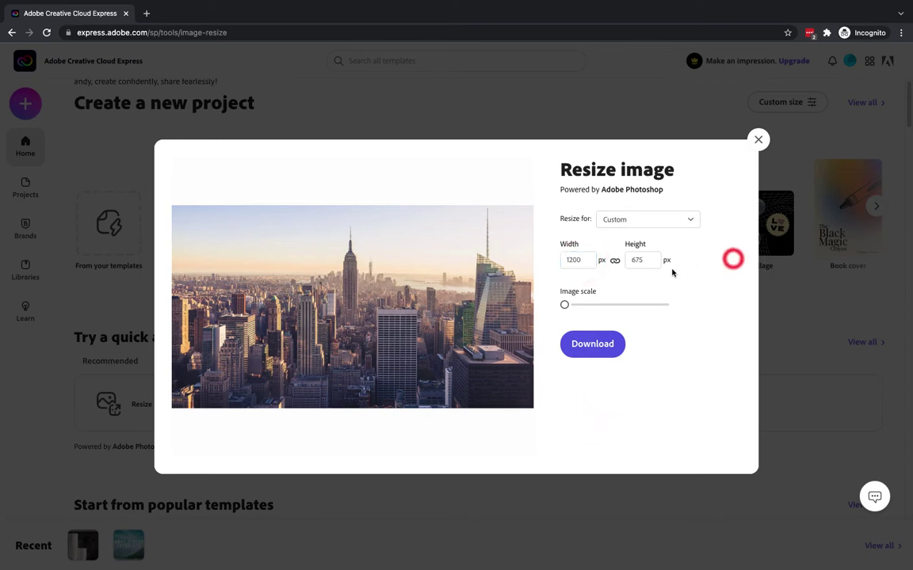
- Unlink the width from the height and set the width to 1400 px
click(614, 262)
click(586, 260)
text(1400)
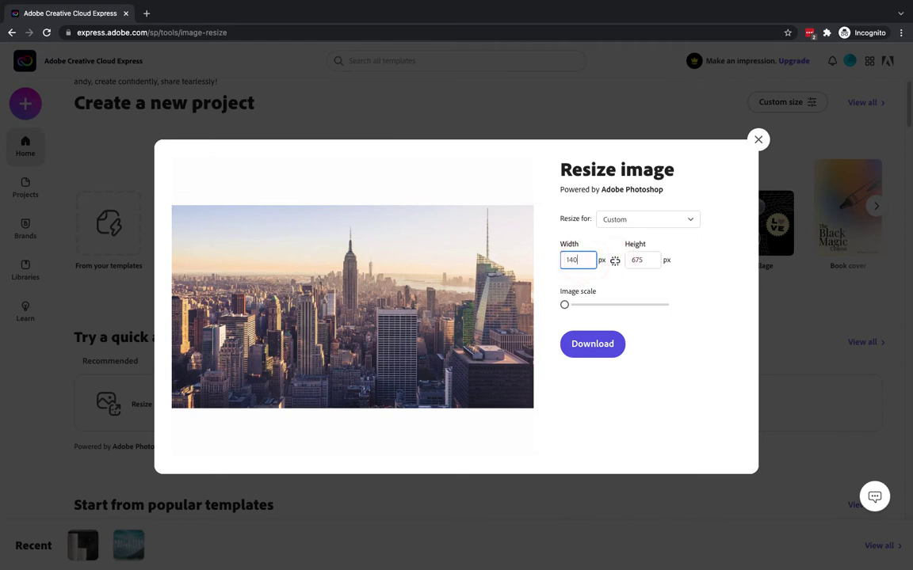
click(702, 268)
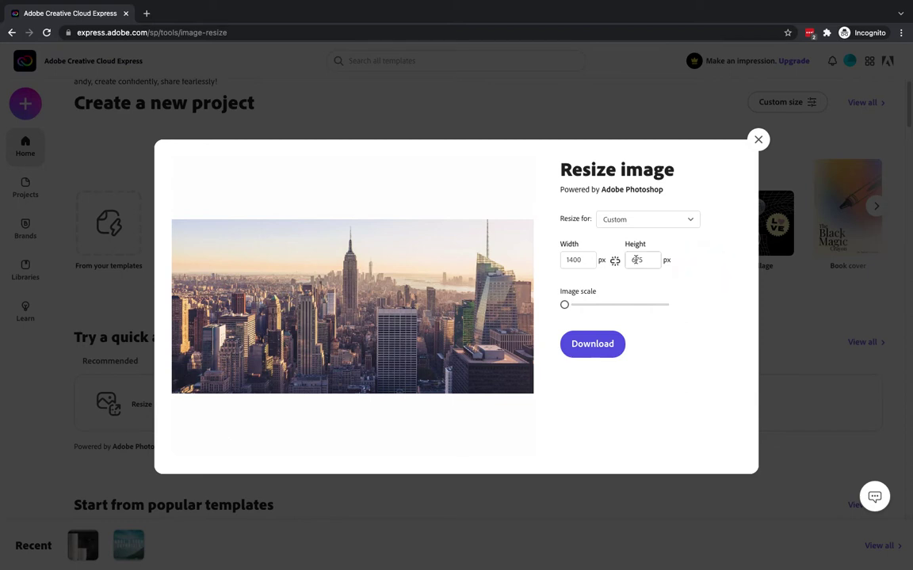
- Set the custom width to 1200 px, leaving the height unlinked
click(582, 260)
text(1200)
click(657, 281)
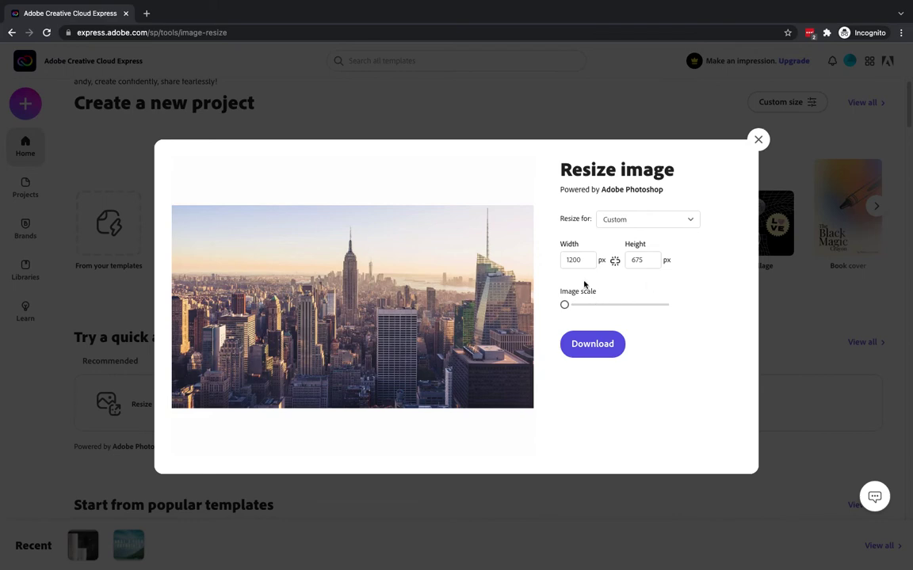
- Increase the image scale slightly and reposition the skyline inside the crop
click(613, 269)
drag(565, 307, 573, 304)
drag(444, 281, 437, 297)
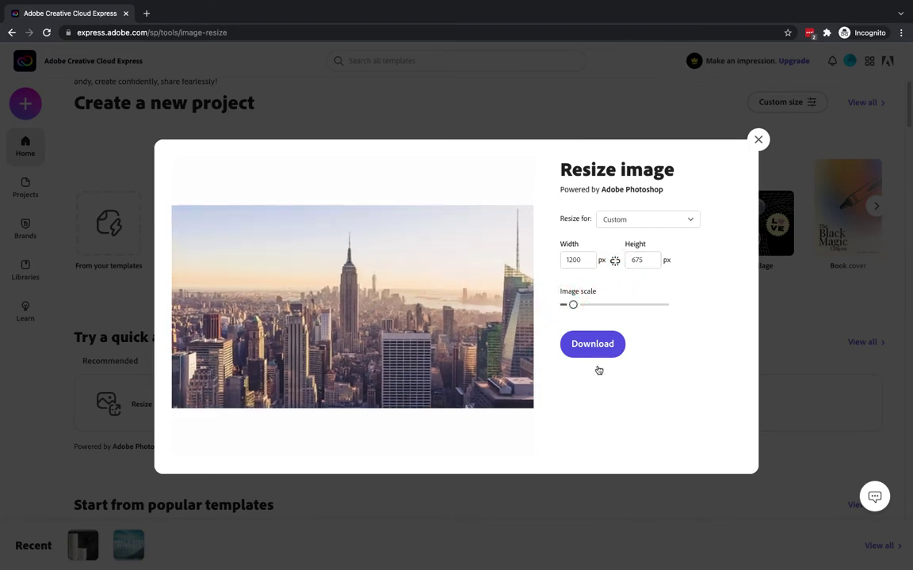
- Download the resized image and open the downloaded JPEG to check it
click(590, 343)
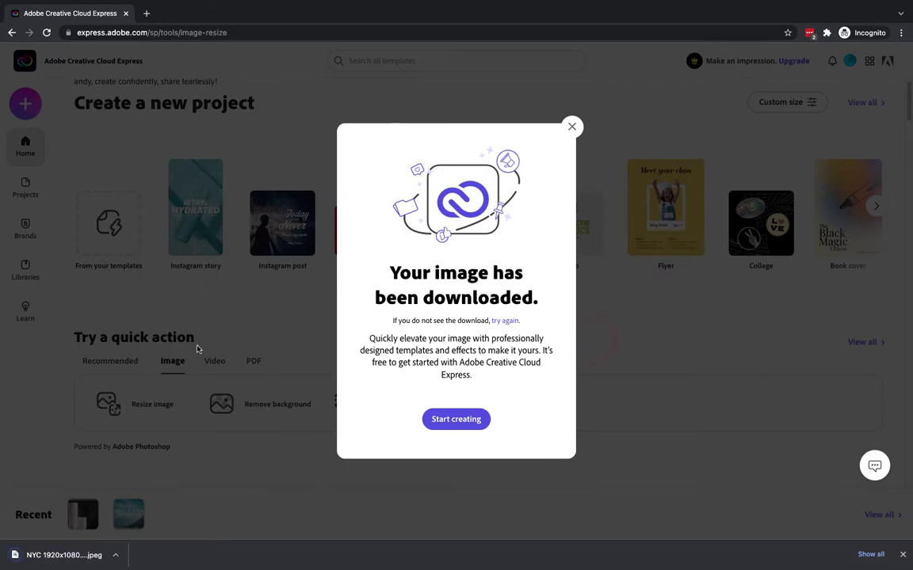
click(70, 558)
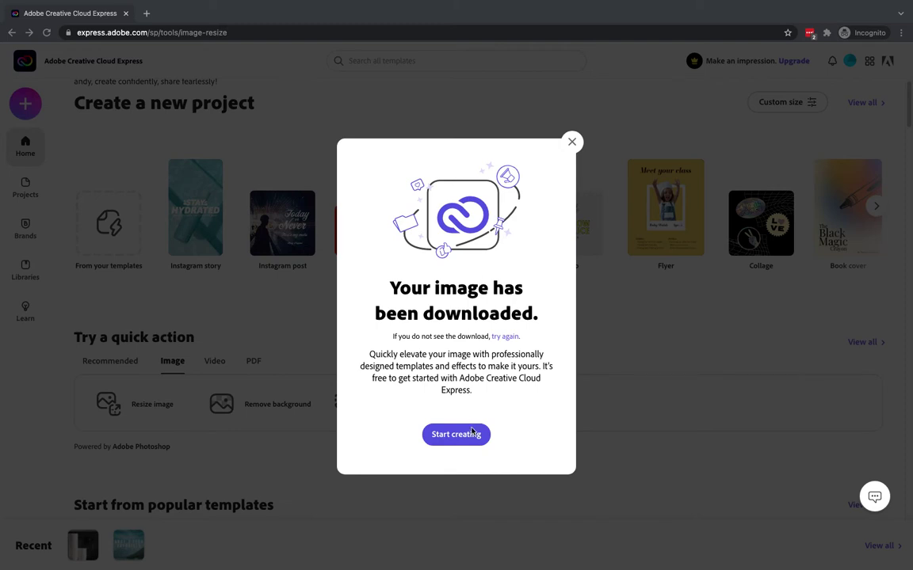
click(514, 434)
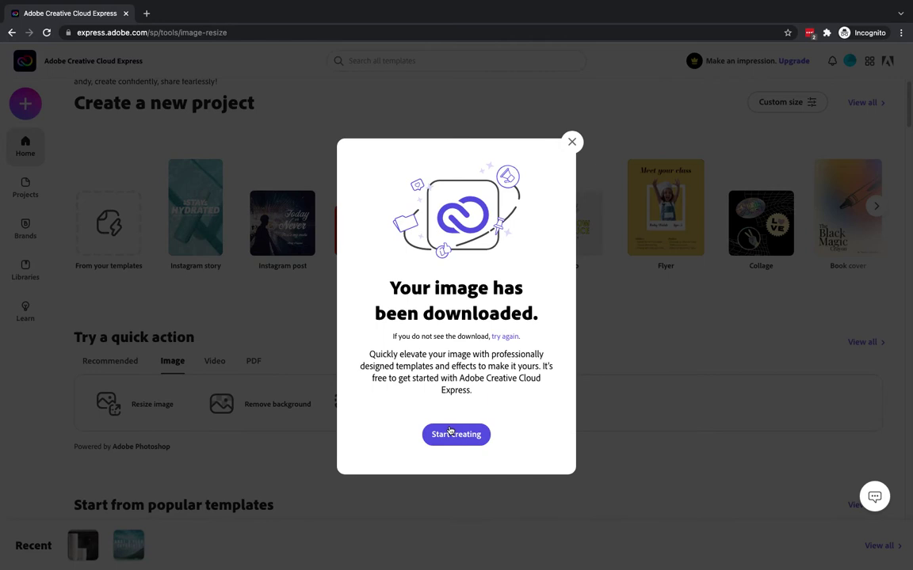
- Convert TH_ PNG (Transparent).png to JPG with the Convert to JPG quick action and download the result
click(572, 142)
scroll(368, 311, down, 1)
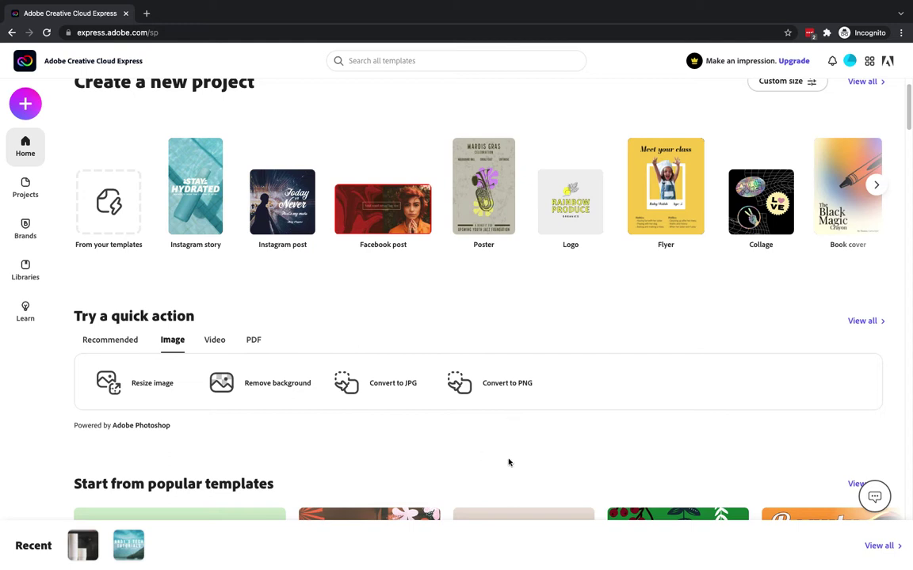
click(392, 386)
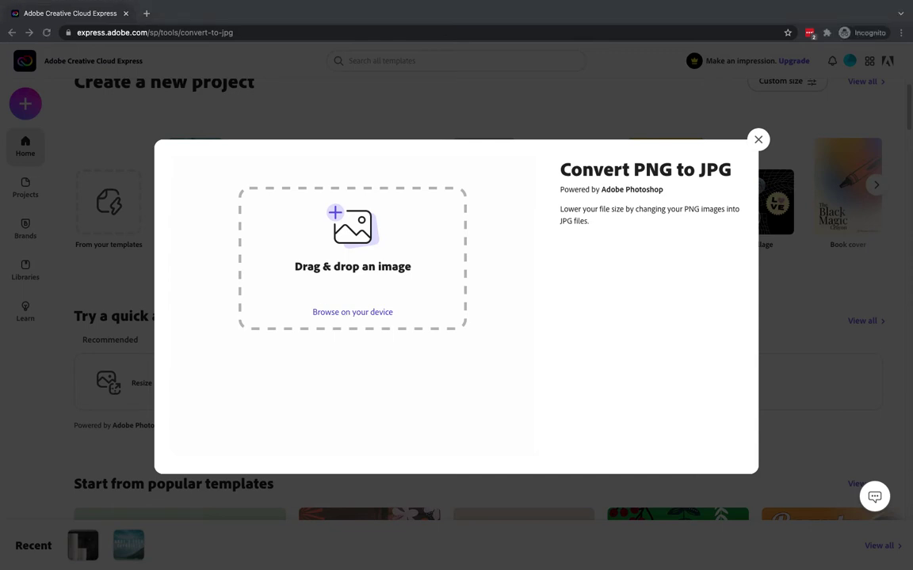
drag(170, 174, 346, 258)
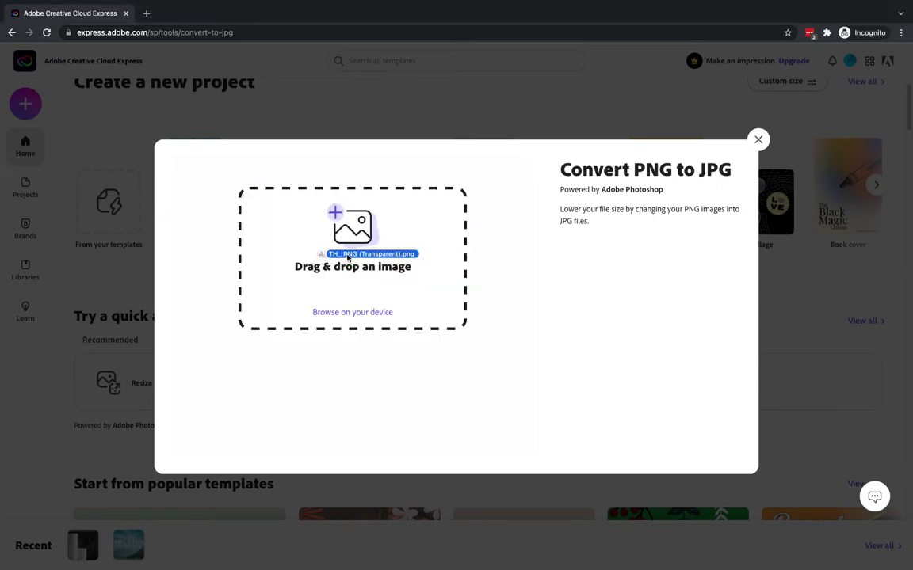
drag(346, 257, 345, 260)
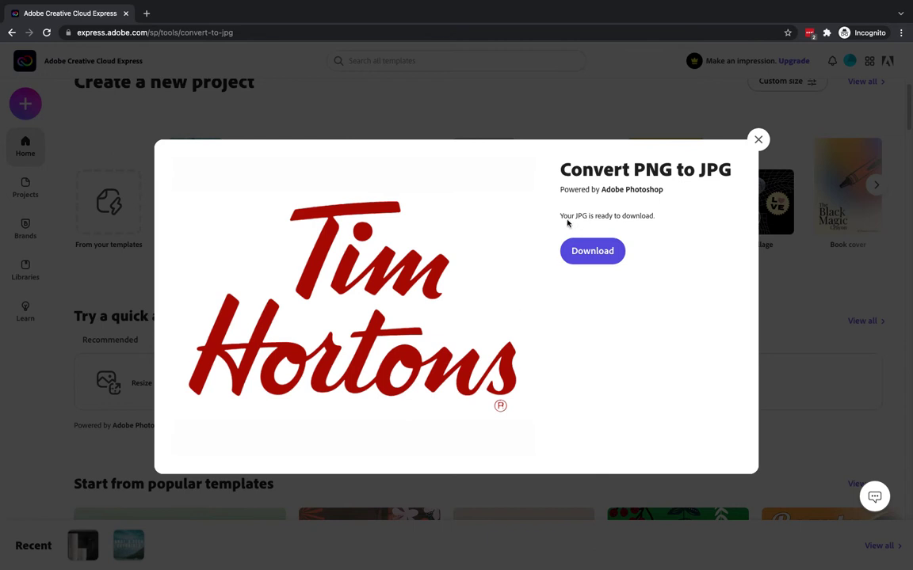
click(598, 254)
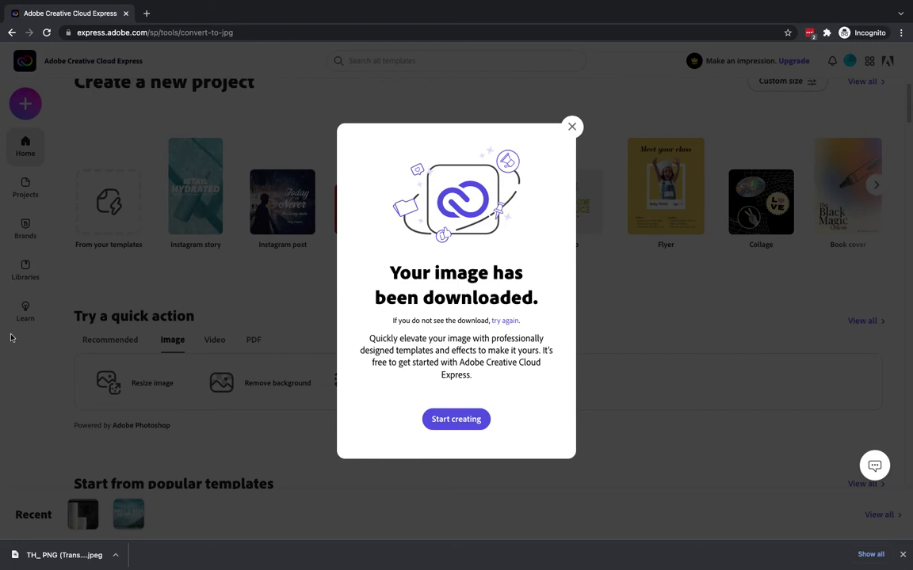
click(573, 129)
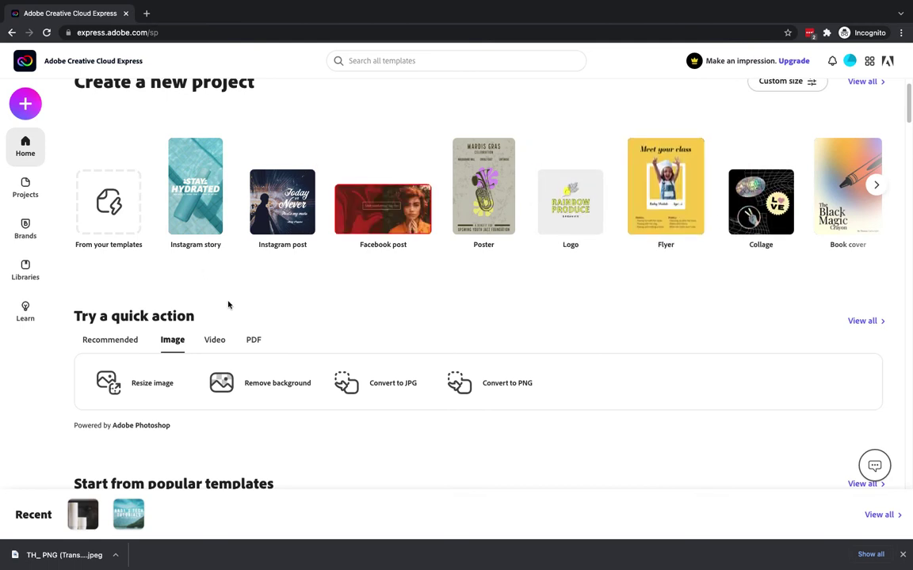
- Browse the available video quick actions and dismiss the downloads bar
click(214, 346)
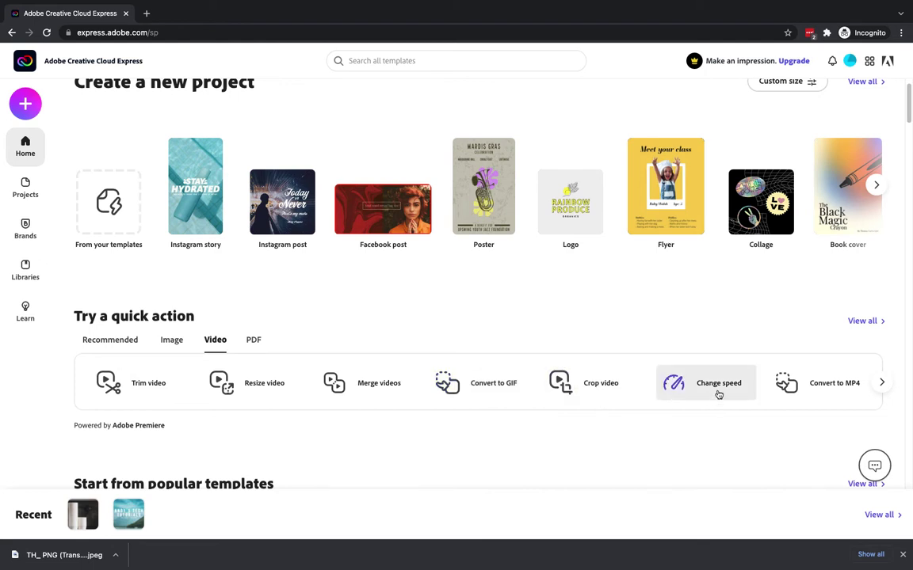
click(882, 383)
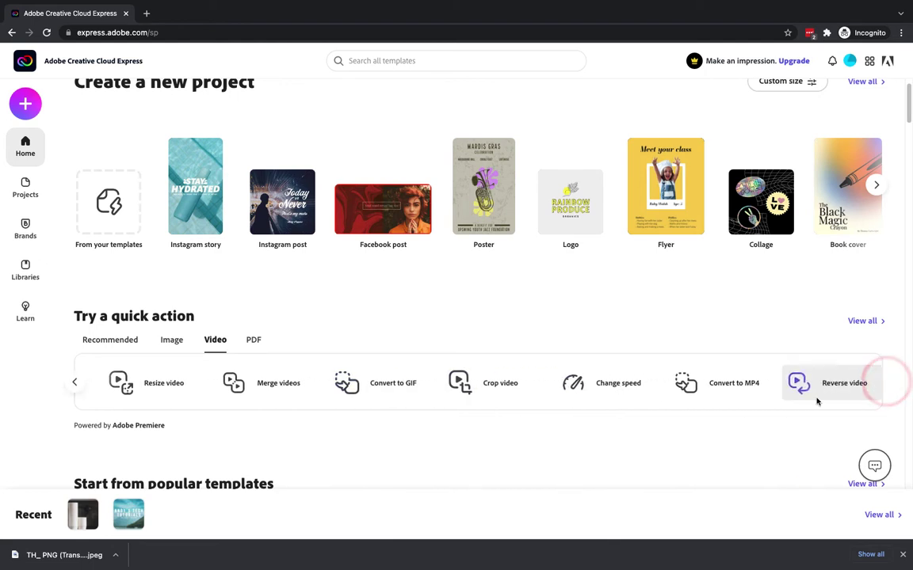
click(79, 383)
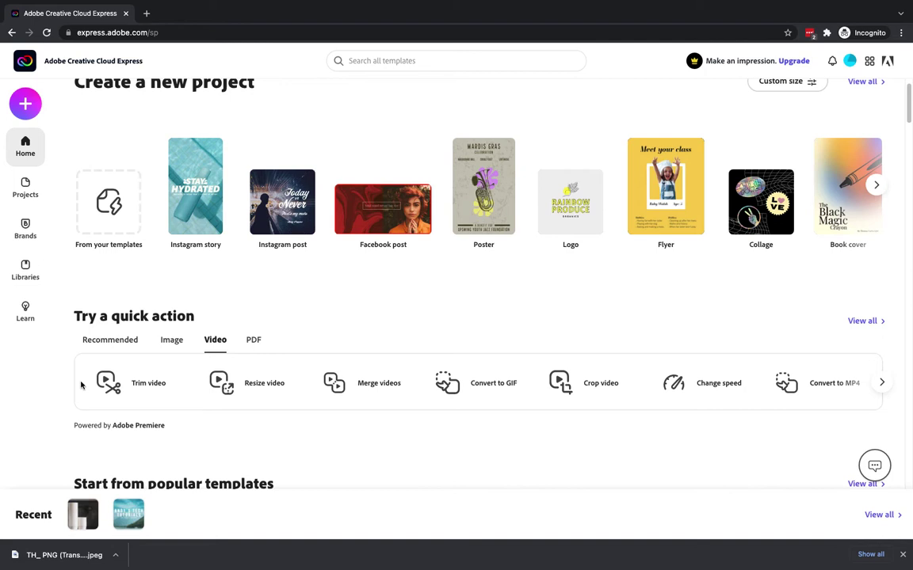
click(903, 555)
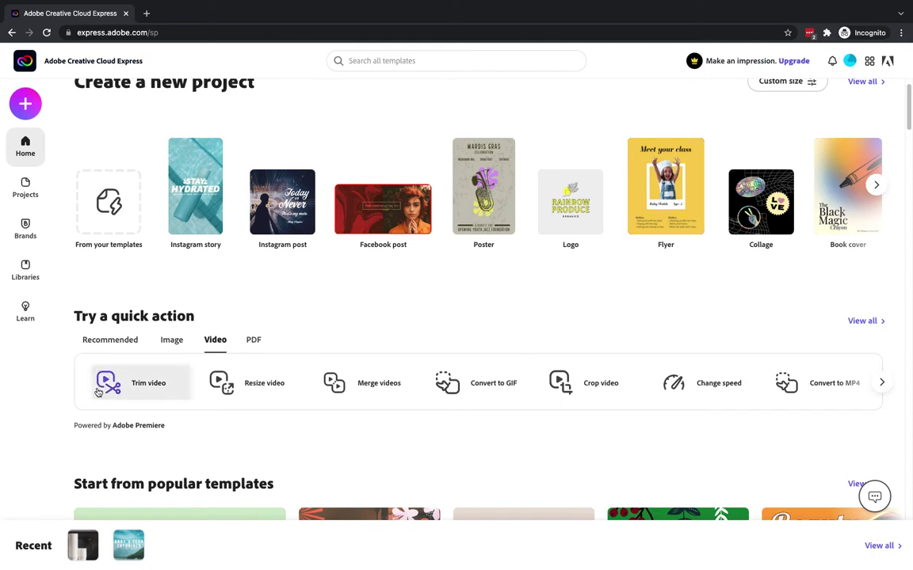
- Load the black-and-white New York City street video into the Trim video quick action and preview its playback
click(132, 386)
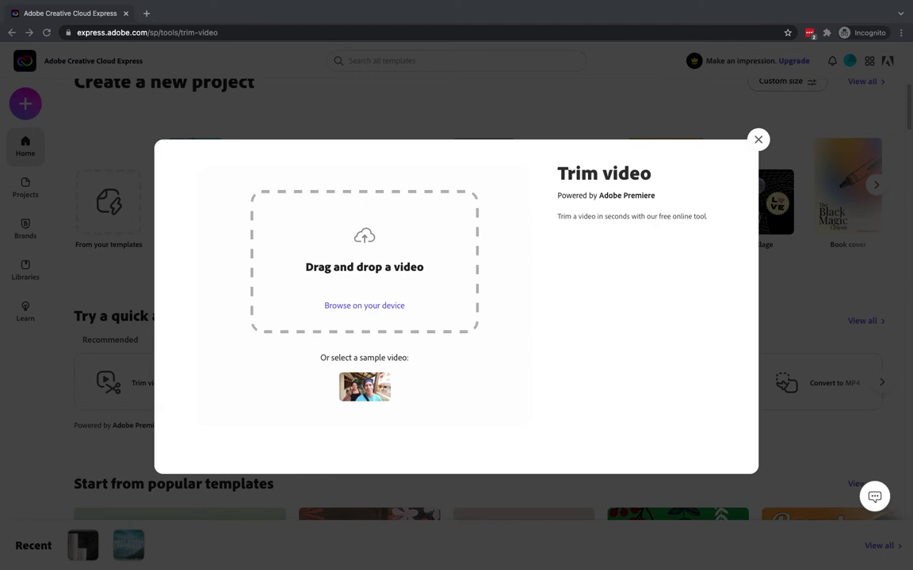
drag(118, 182, 361, 272)
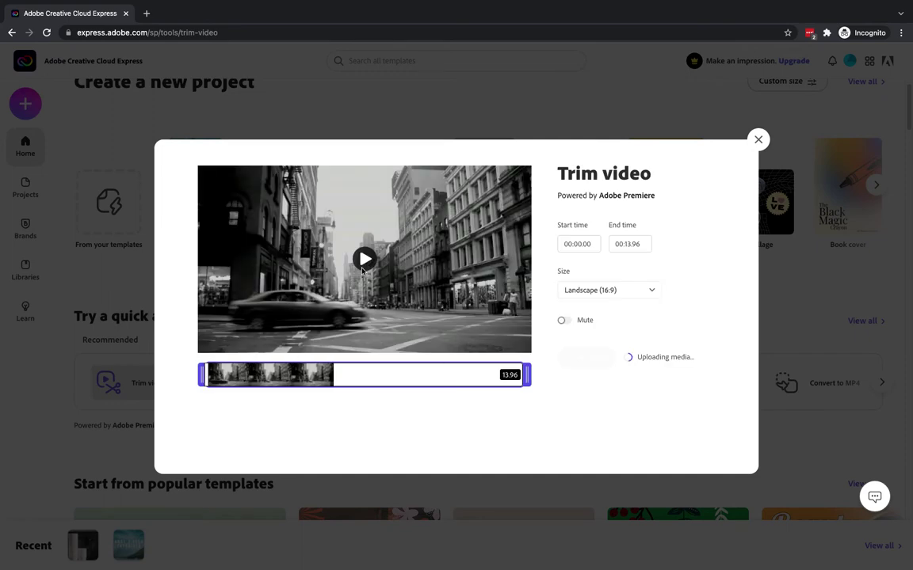
click(362, 270)
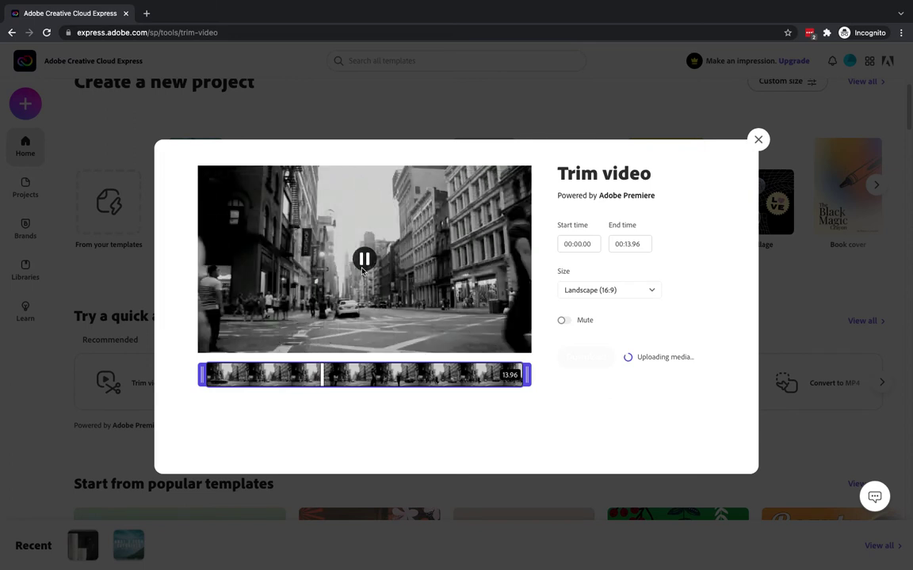
click(362, 270)
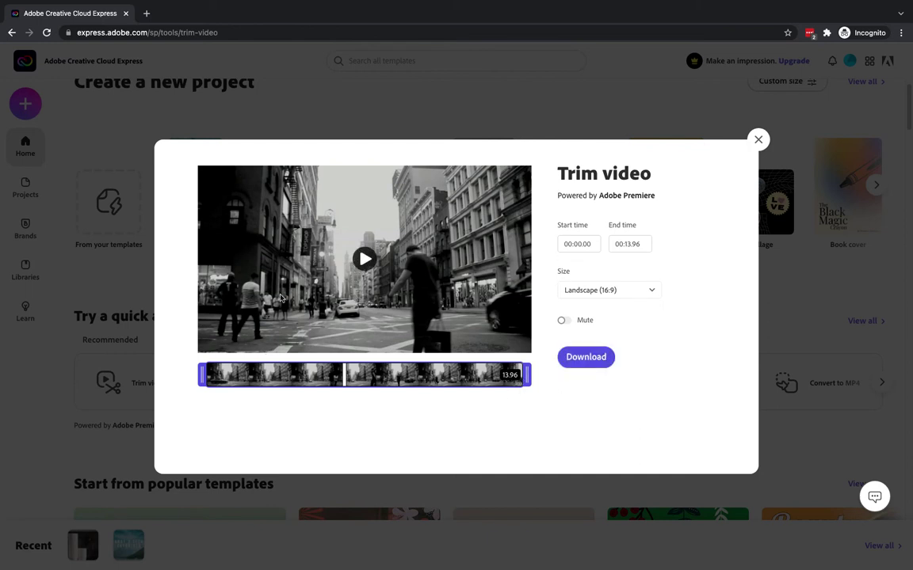
- Trim the clip to run from about 00:05.64 to 00:10.00, previewing the shortened playback
click(526, 378)
drag(526, 378, 435, 381)
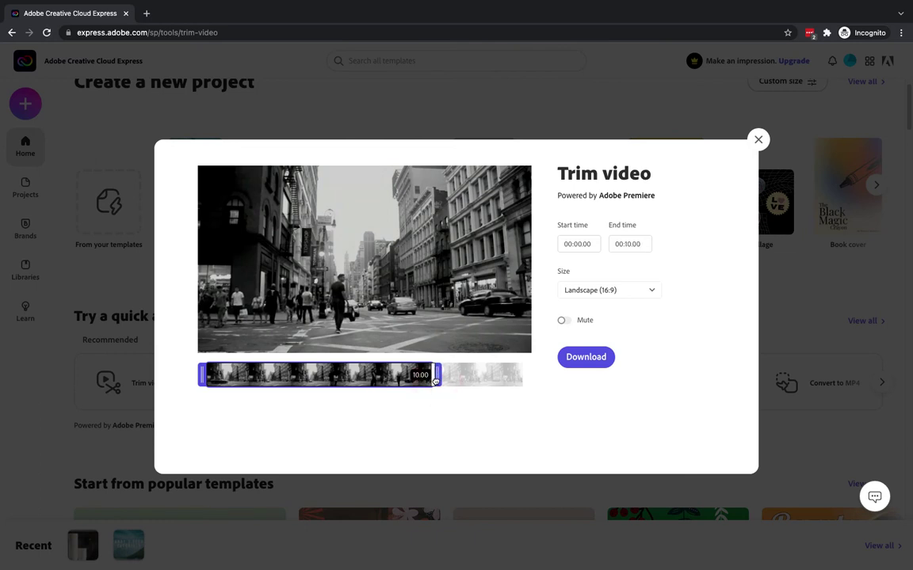
click(320, 378)
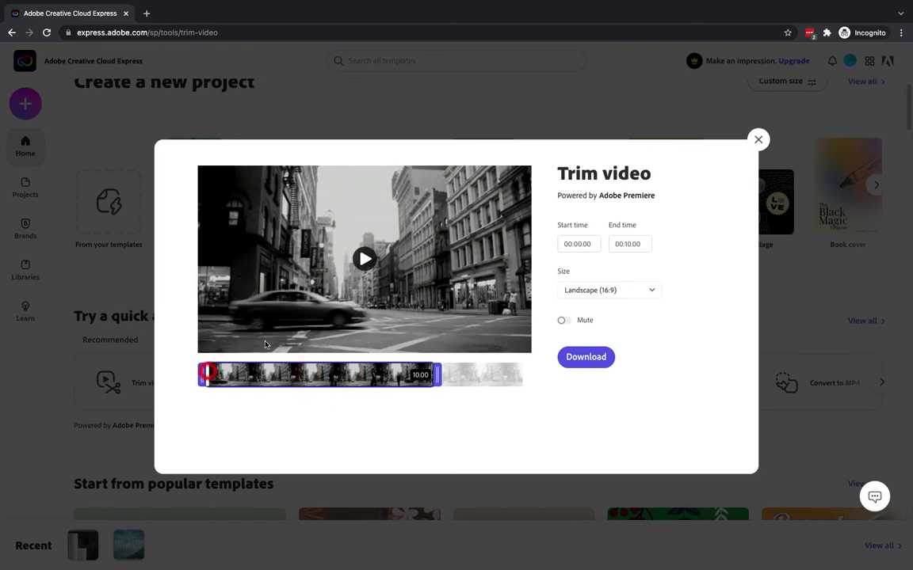
click(363, 259)
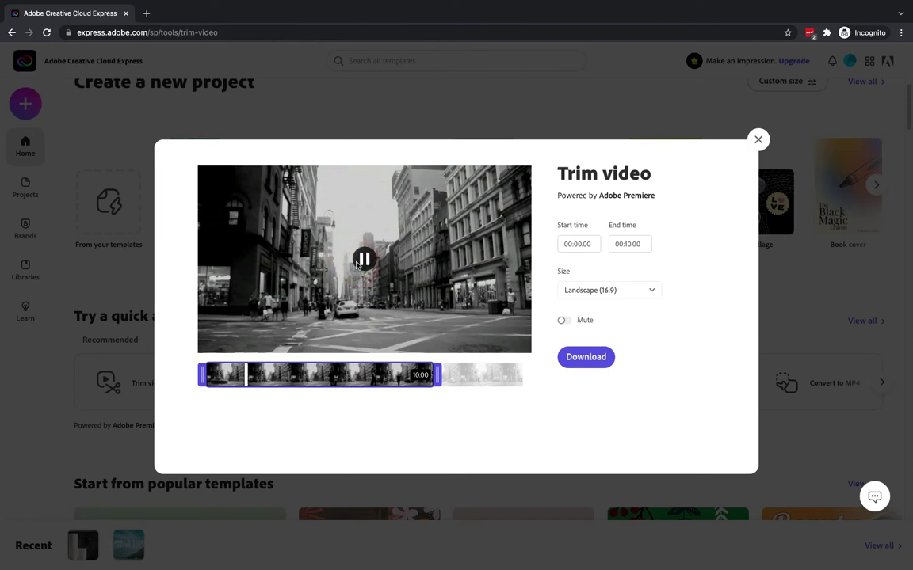
click(361, 261)
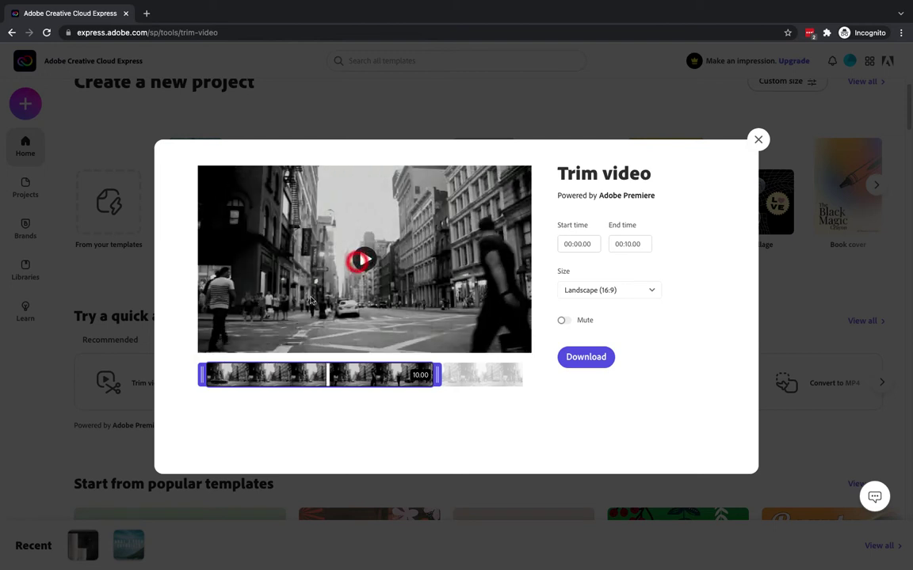
drag(202, 375, 331, 378)
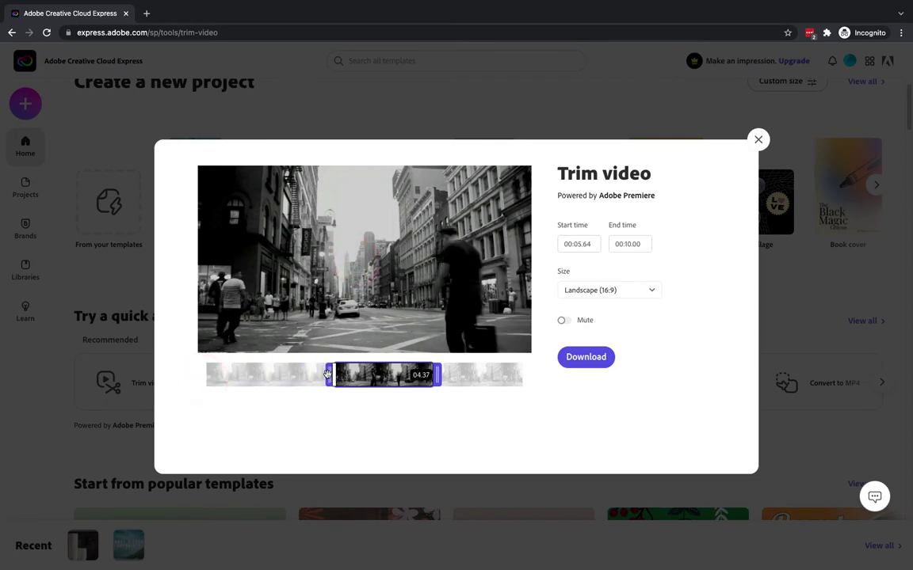
click(355, 374)
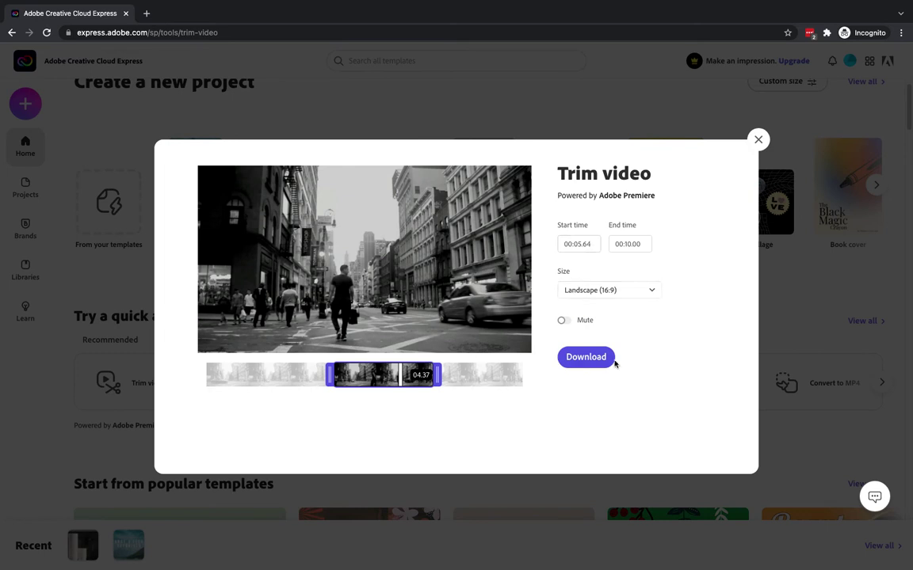
- Set the video size to Square (1:1) with Fill screen on, and pan the footage to the right, leaving the audio unmuted
click(648, 290)
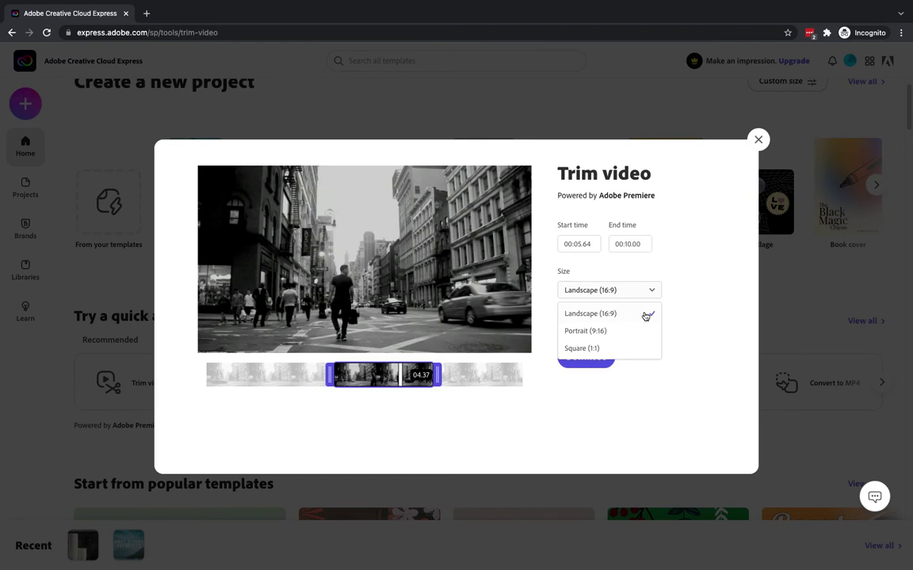
click(598, 350)
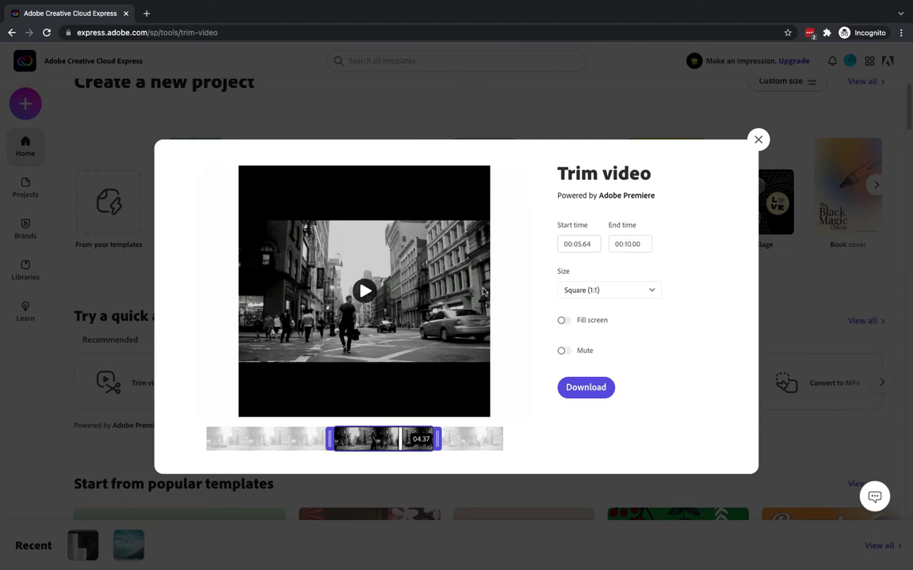
click(563, 321)
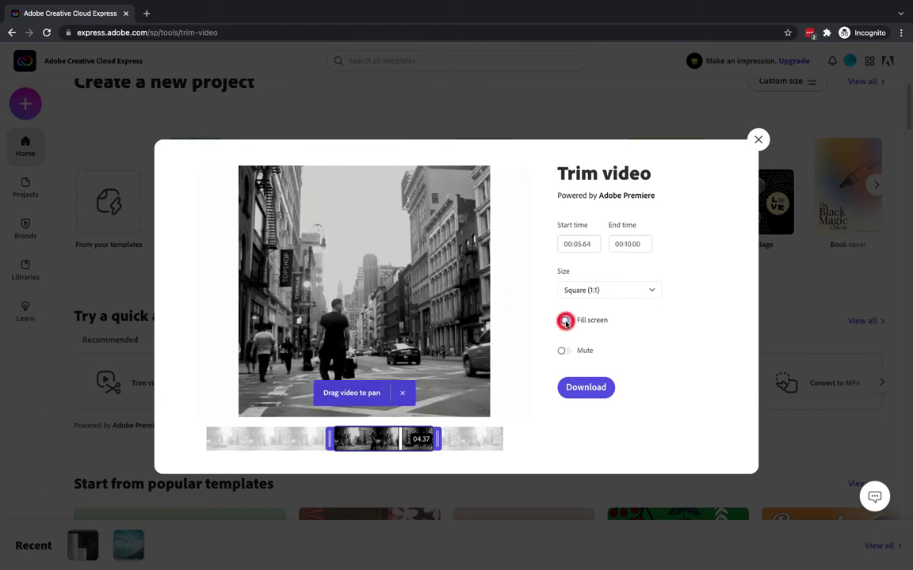
click(358, 315)
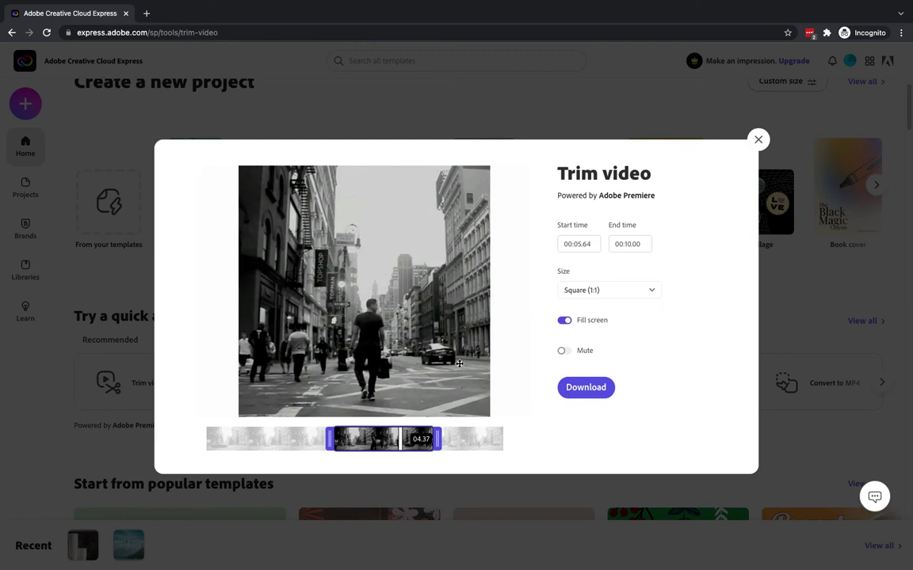
click(565, 351)
click(565, 351)
- Set the trim start time to 00:05.00
click(590, 244)
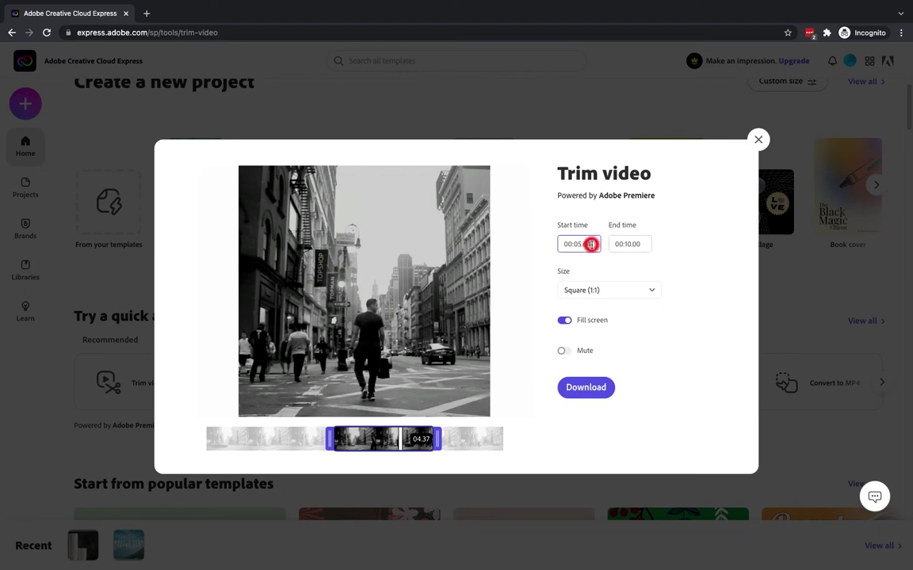
key(BackSpace)
key(BackSpace)
text(00)
key(Return)
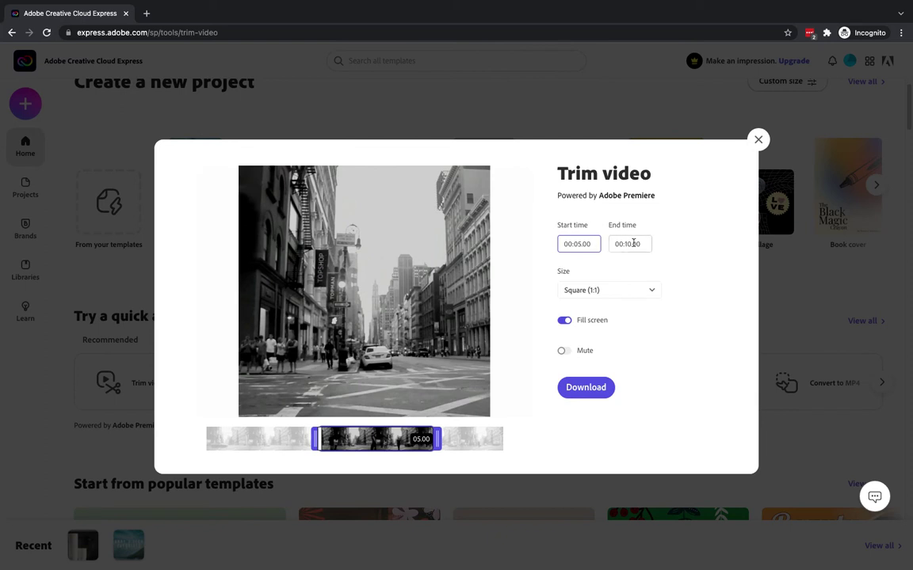
- Set the trim start time to 00:04.00
click(577, 244)
key(BackSpace)
text(4)
key(Return)
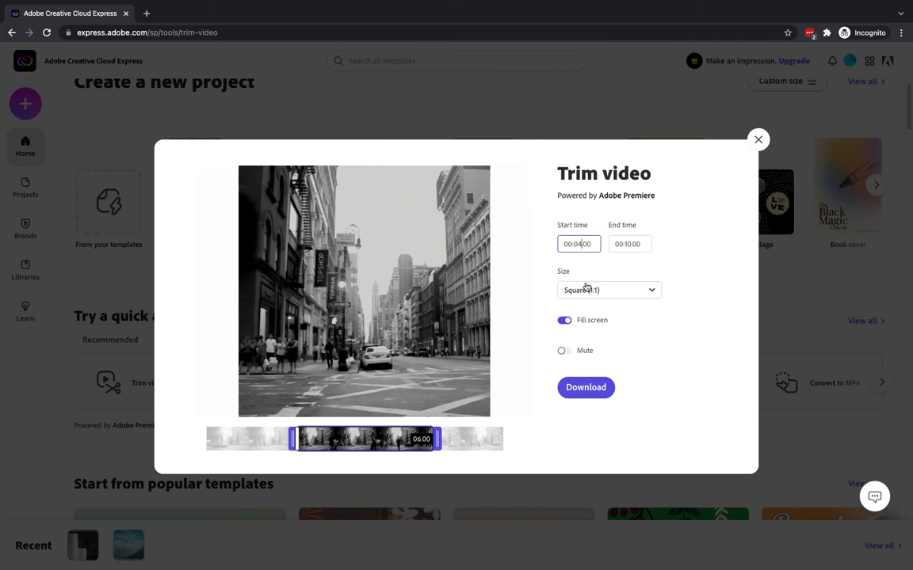
- Download the trimmed video and play the downloaded MP4 to check it, returning to the browser in full screen
click(591, 388)
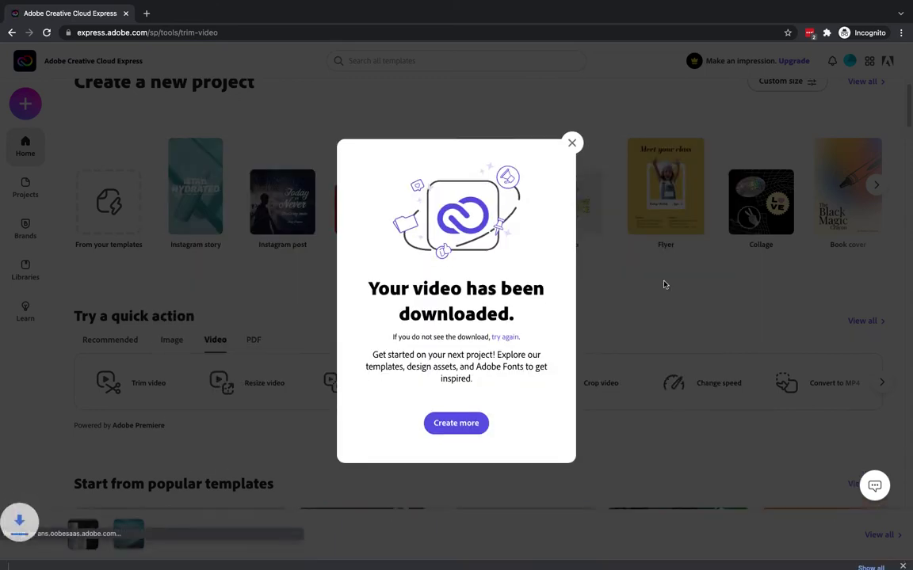
click(572, 133)
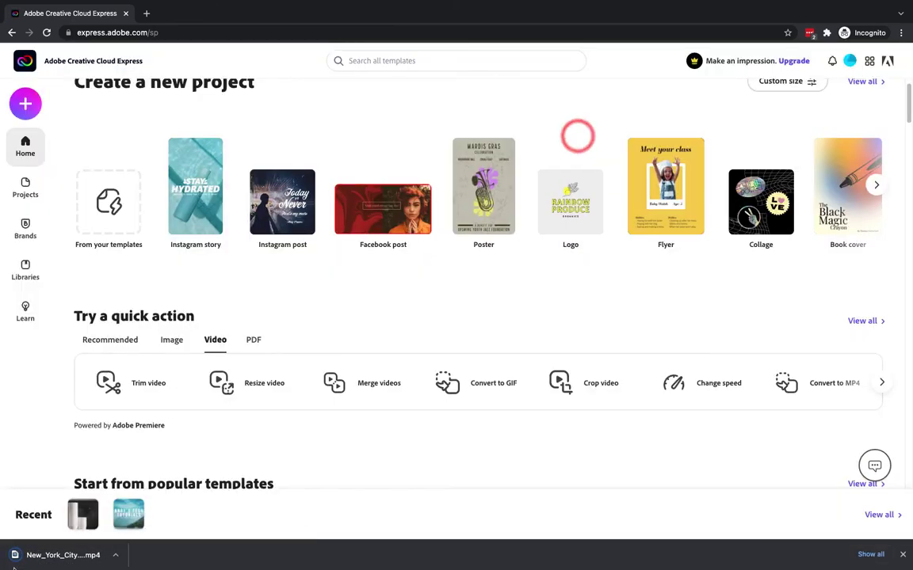
click(90, 558)
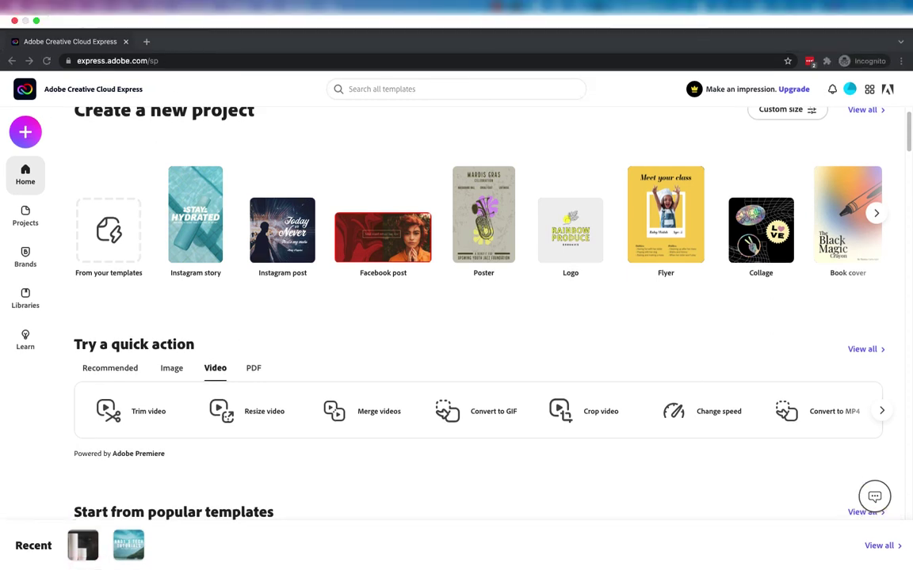
click(37, 13)
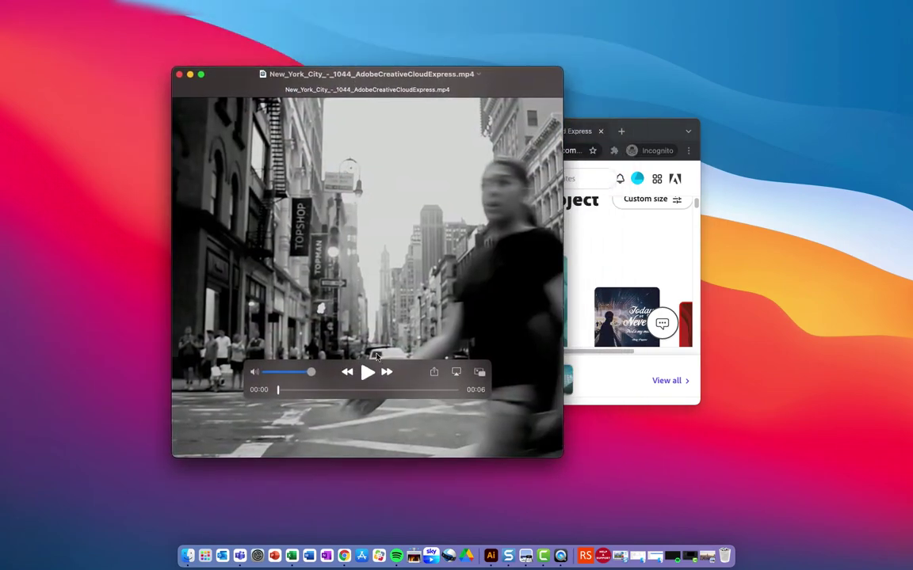
click(367, 371)
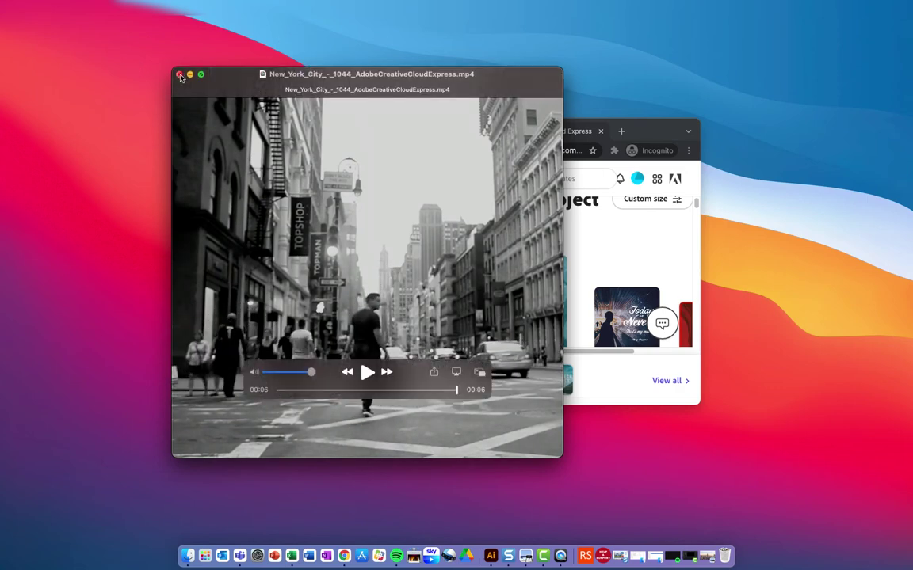
click(179, 73)
click(464, 132)
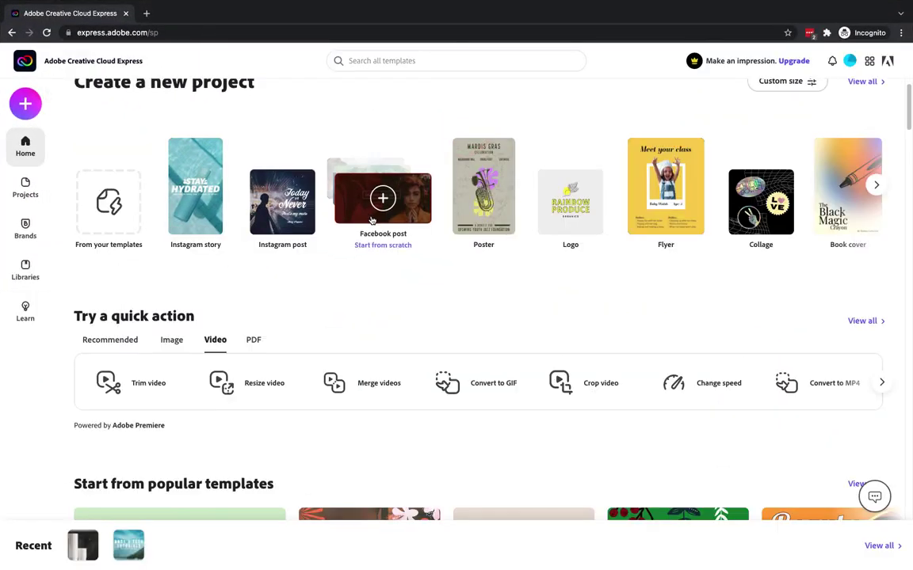
- Load the New York City street video into the Resize video quick action
click(251, 385)
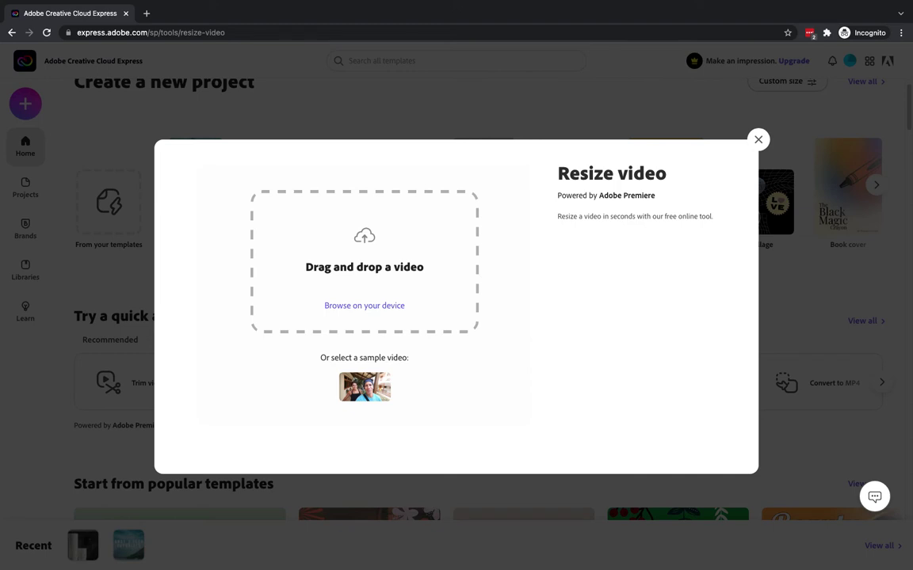
drag(75, 186, 363, 260)
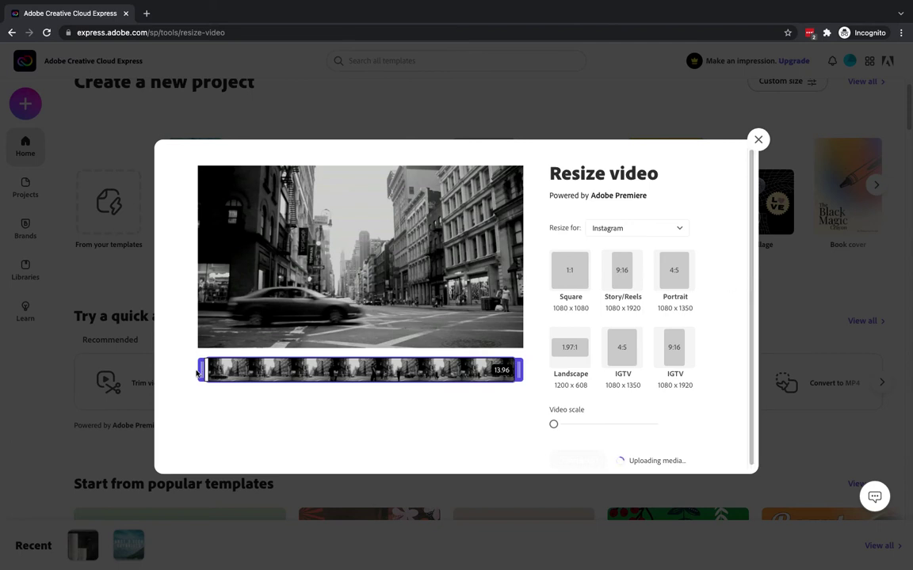
- Shorten the street video to a 10-second section by adjusting its start and end on the timeline
drag(202, 370, 261, 369)
drag(517, 370, 431, 369)
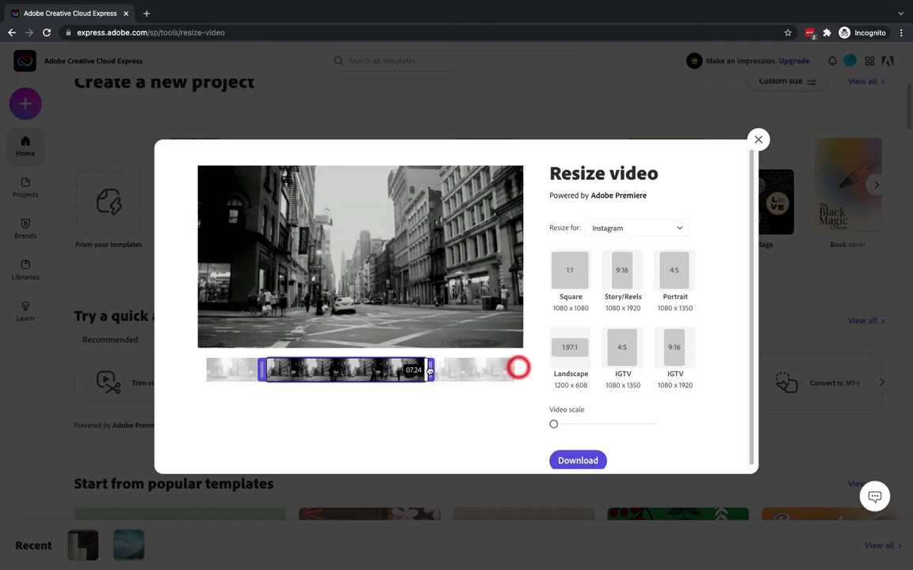
click(334, 370)
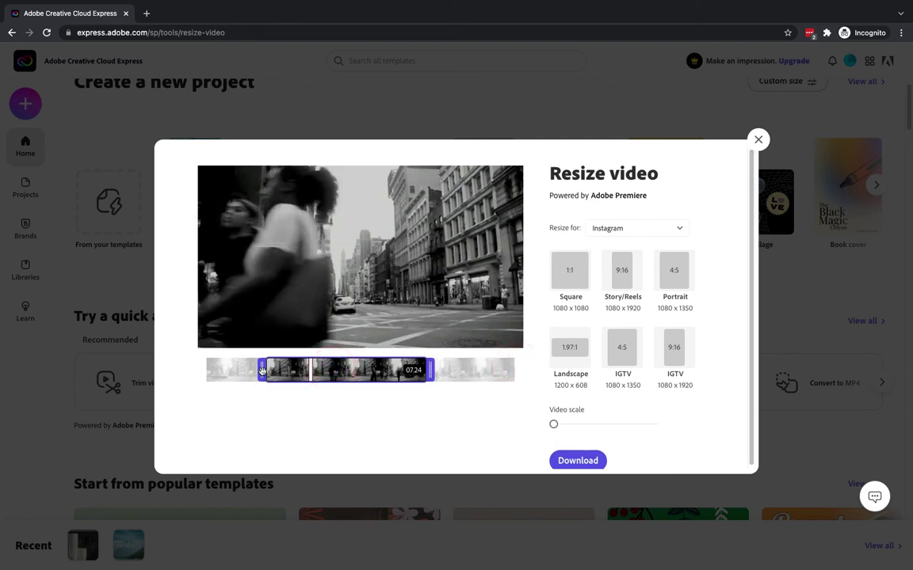
drag(262, 369, 252, 369)
scroll(597, 274, down, 1)
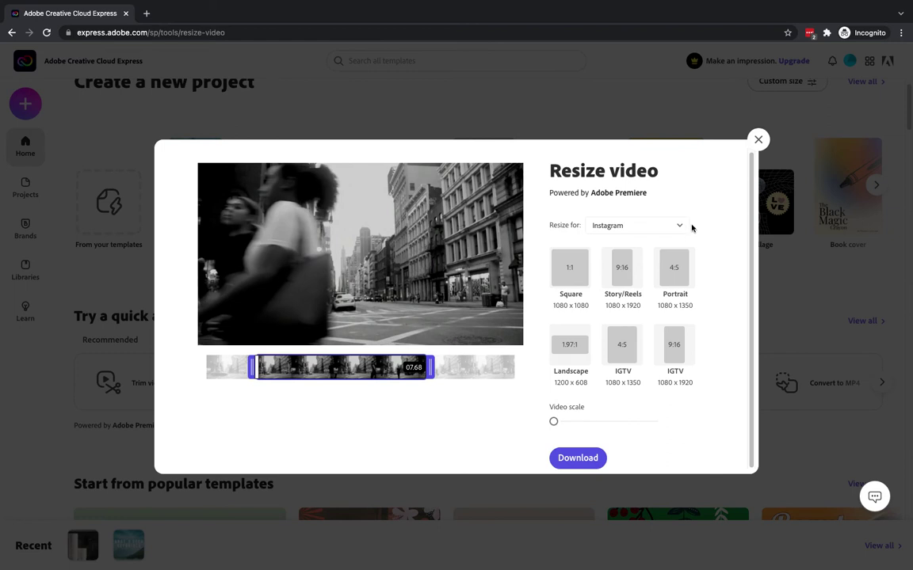
mouse_move(252, 369)
mouse_down()
mouse_move(278, 368)
mouse_move(250, 368)
mouse_up()
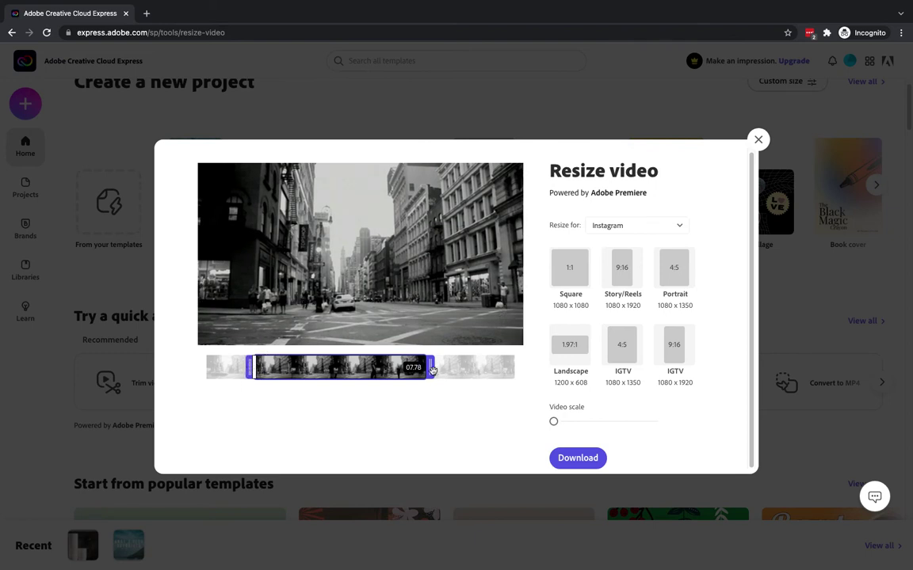
drag(432, 368, 548, 374)
mouse_move(249, 369)
mouse_down()
mouse_move(265, 370)
mouse_move(242, 368)
mouse_move(258, 368)
mouse_up()
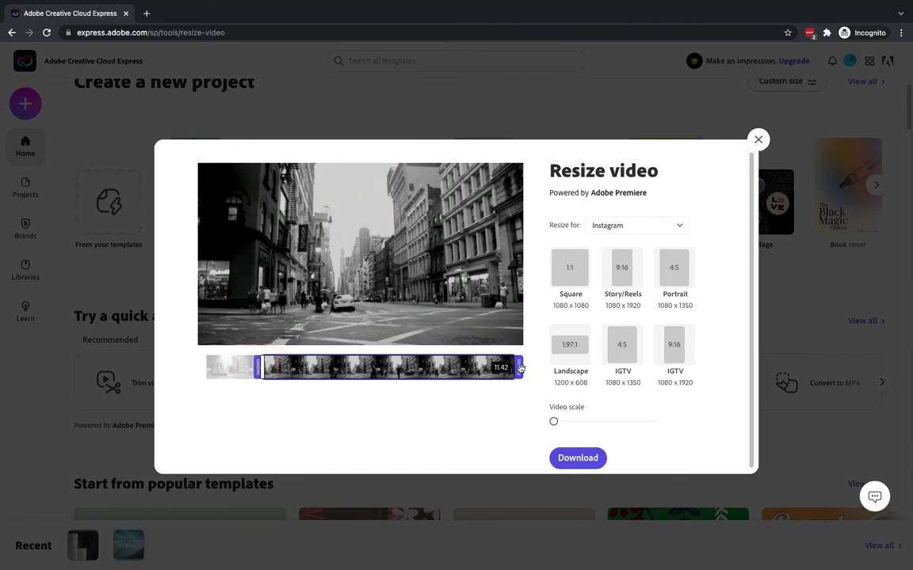
drag(520, 368, 488, 372)
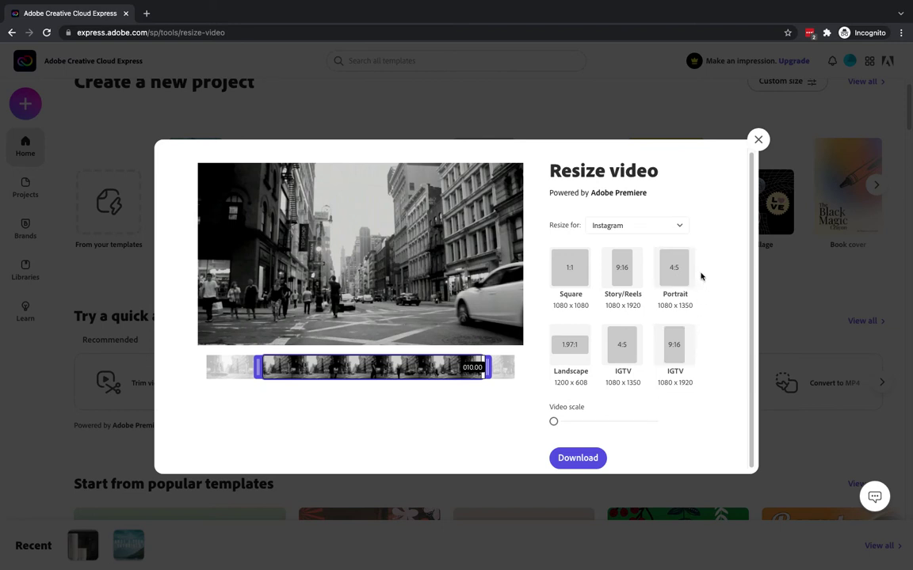
- Choose the Instagram Story/Reels 9:16 size (1080 x 1920) and pan the footage within the vertical frame
click(628, 277)
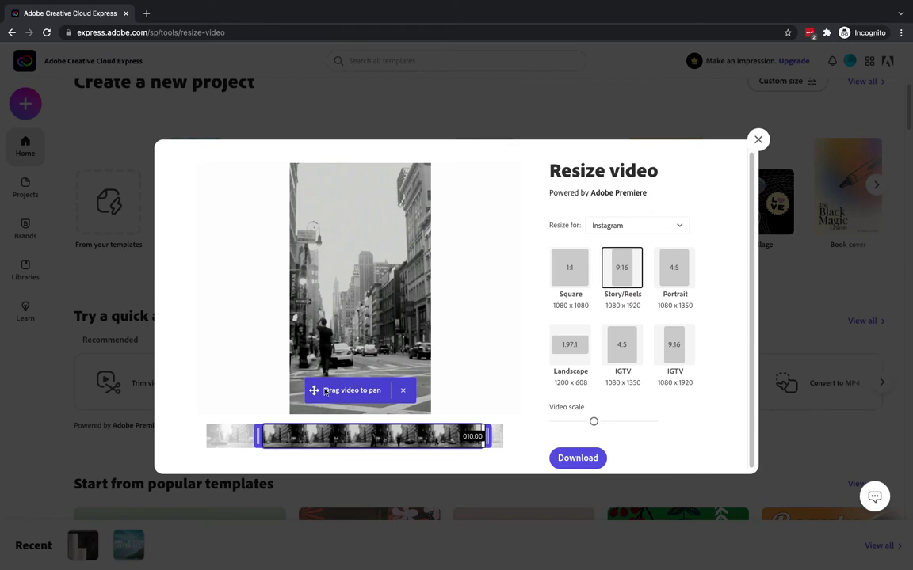
drag(325, 392, 404, 353)
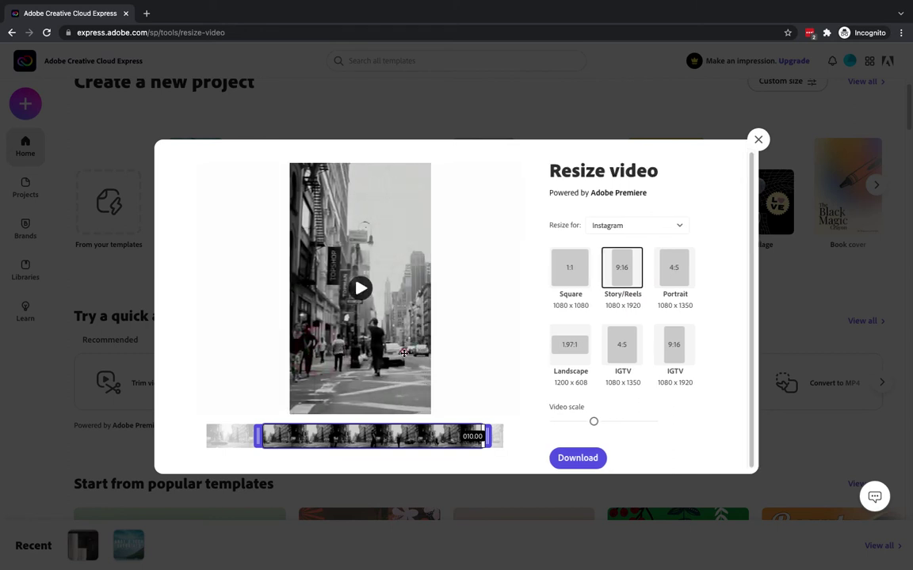
click(404, 353)
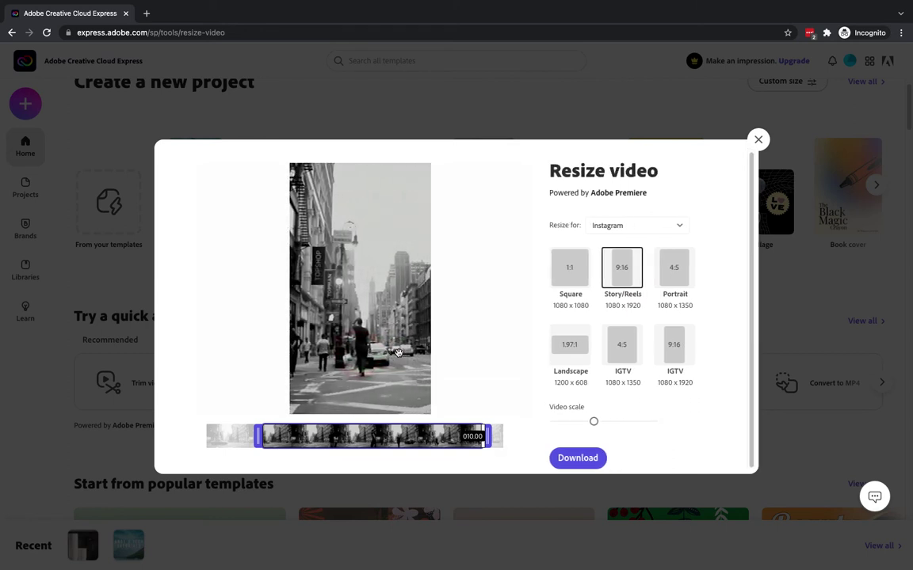
- Try enlarging the video scale to nearly its maximum, then bring it back so the footage just fills the vertical frame
drag(593, 422, 662, 425)
click(345, 343)
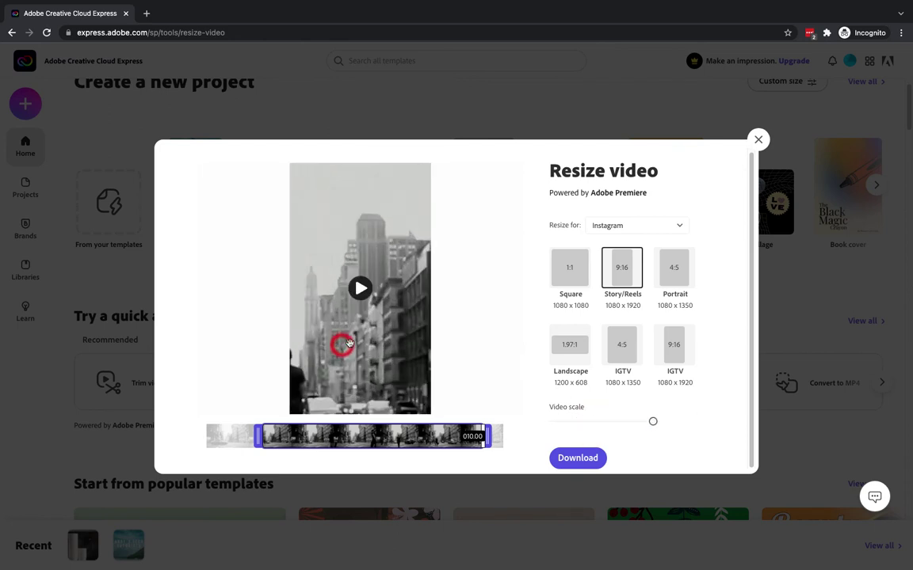
drag(652, 422, 594, 421)
- Resize the video for LinkedIn as Landscape 16:9 (1920 x 1080) at the minimum video scale, then close Resize video
click(615, 227)
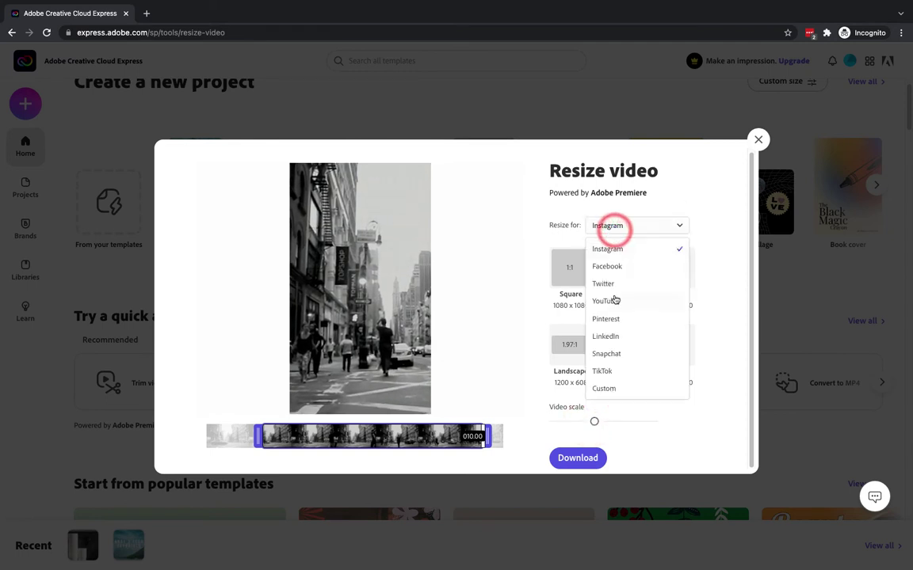
click(639, 338)
drag(602, 346, 562, 347)
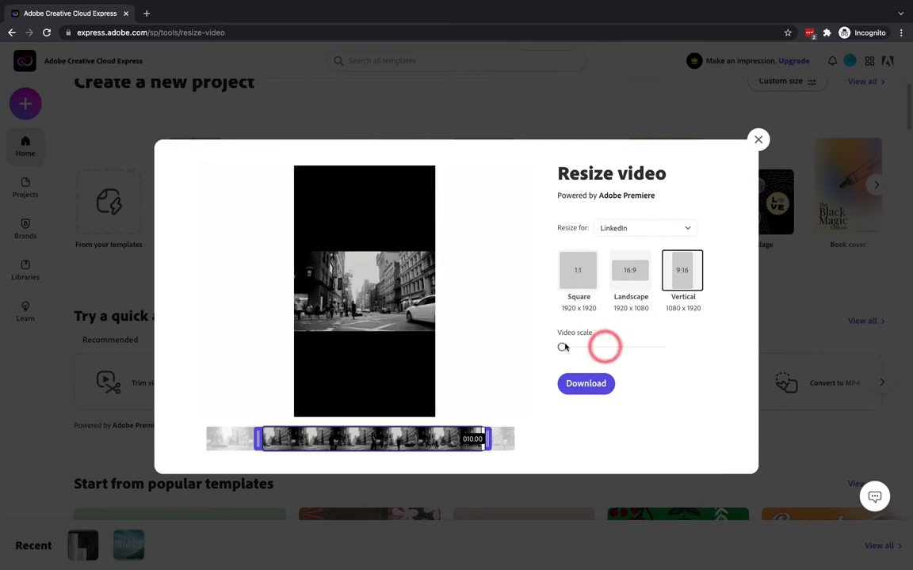
click(649, 273)
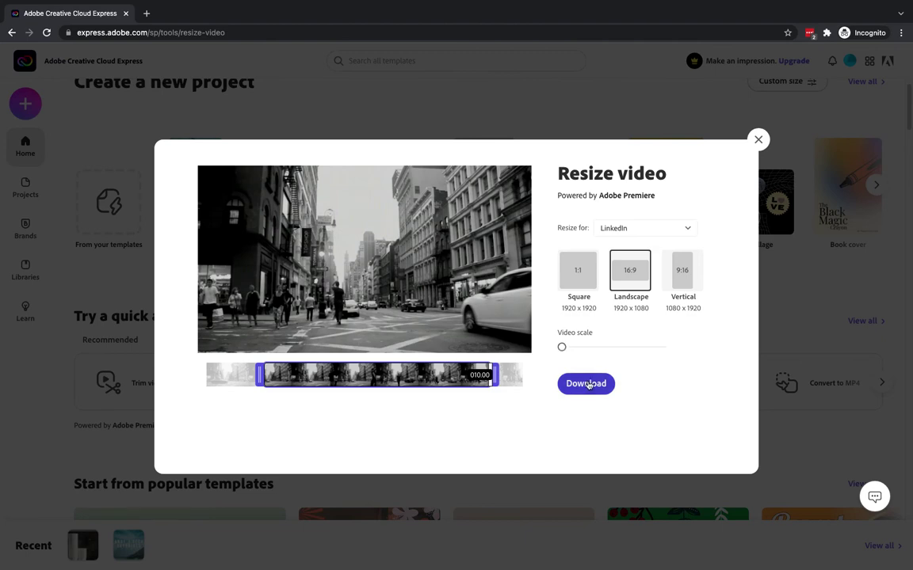
click(759, 140)
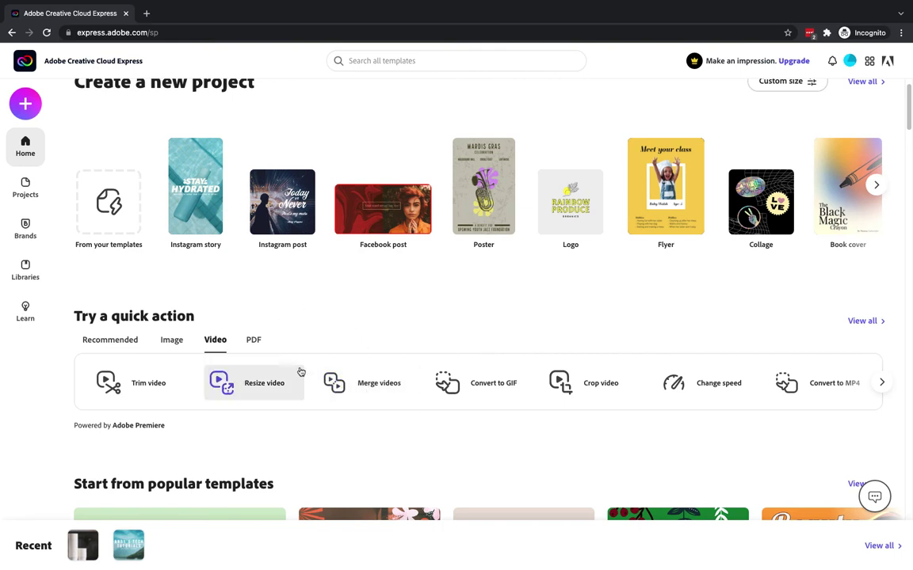
- Load the Grand Central, ice skating and subway MP4s from the desktop's Video Tools > Merge Videos folder into the Merge videos quick action
click(370, 389)
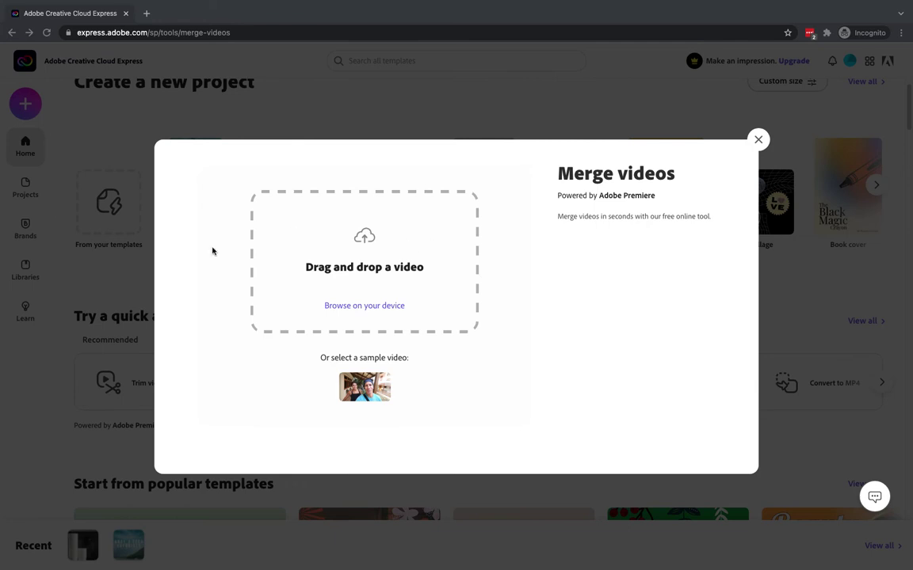
click(355, 306)
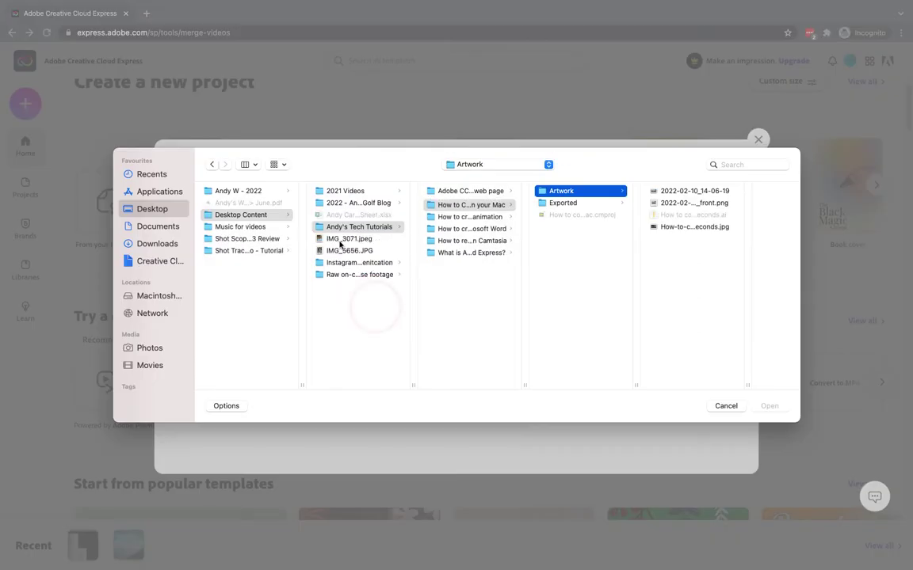
click(156, 211)
click(243, 262)
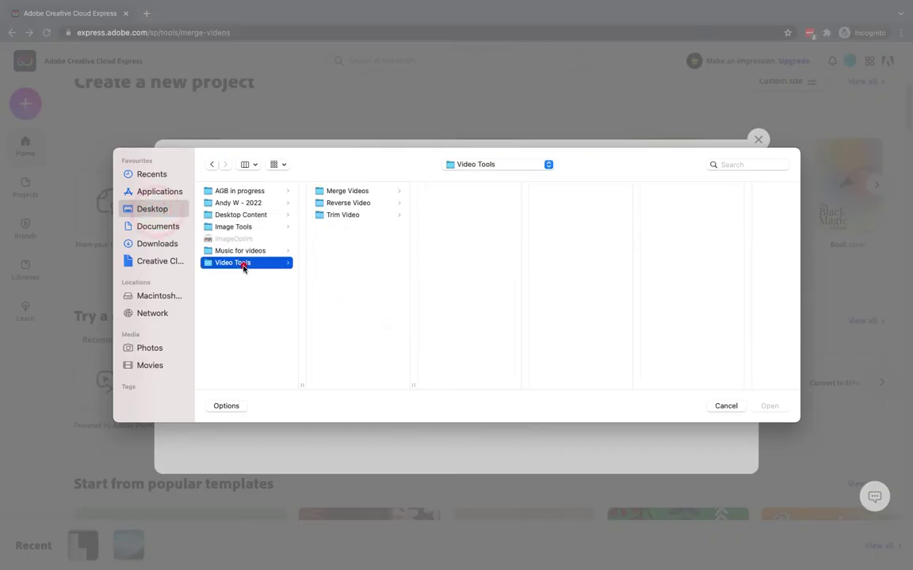
click(358, 192)
drag(513, 239, 424, 182)
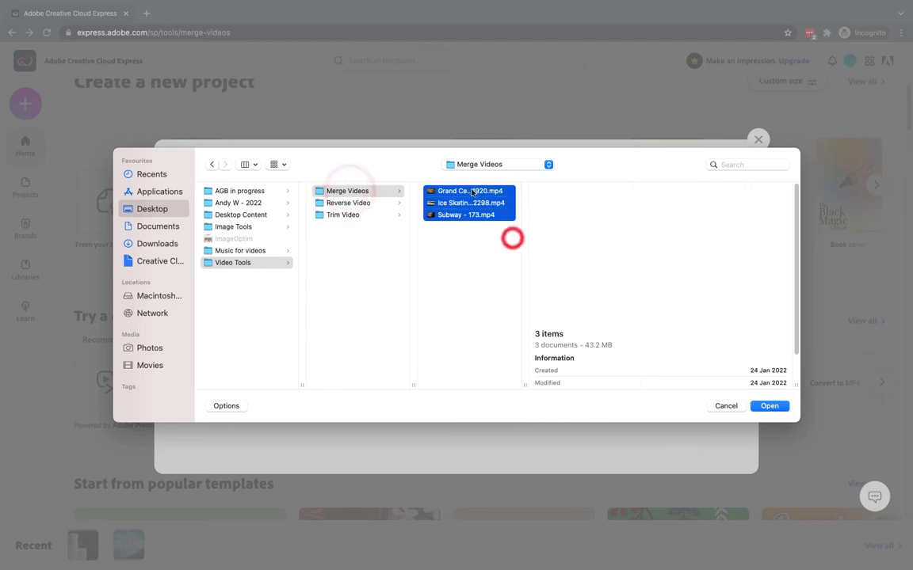
click(769, 407)
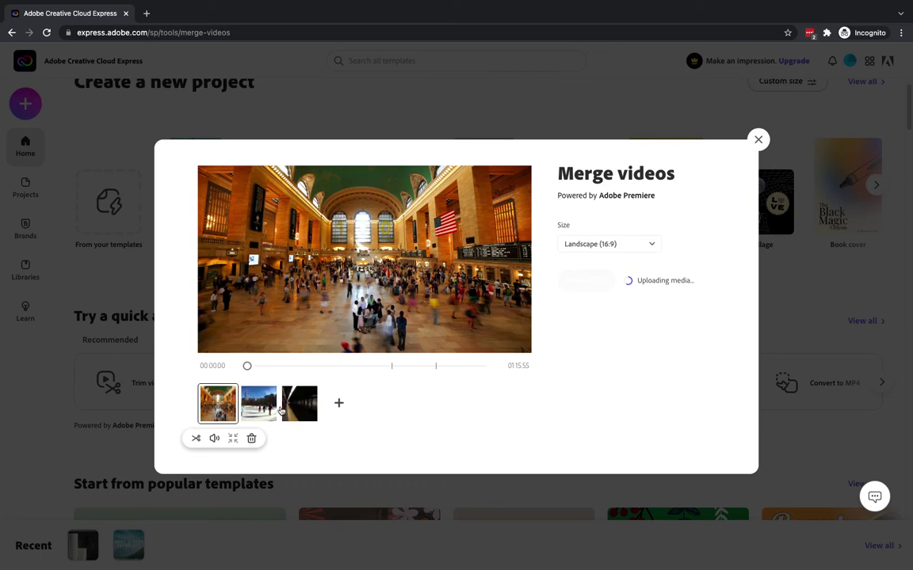
- Reorder the clips to ice skating, subway, Grand Central, and preview the merged video from the start through the first transition
mouse_move(267, 411)
mouse_down()
mouse_move(237, 406)
mouse_move(279, 404)
mouse_up()
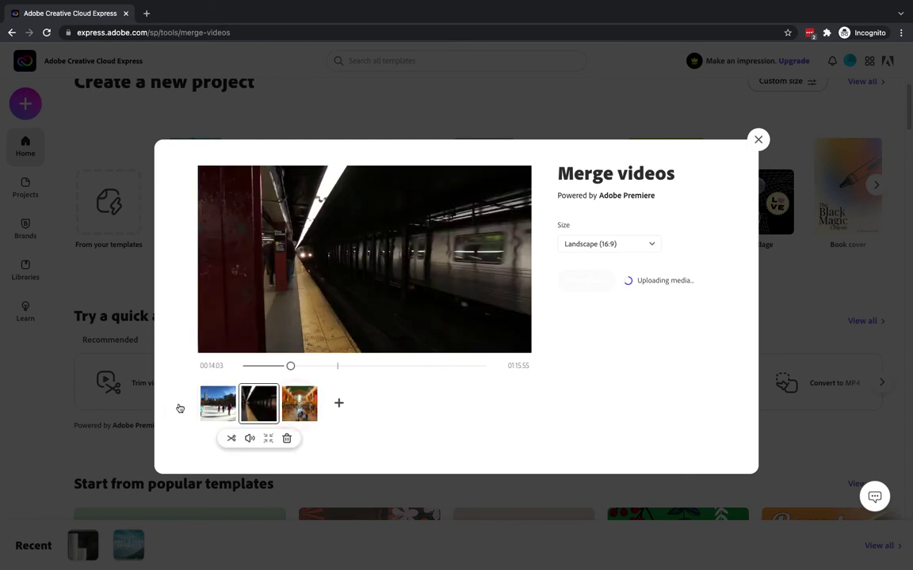
click(217, 409)
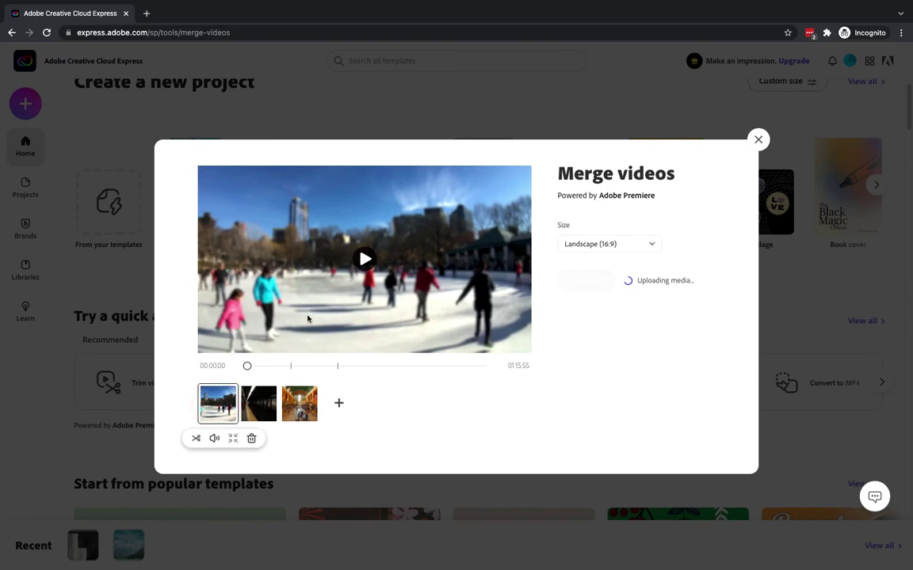
click(363, 259)
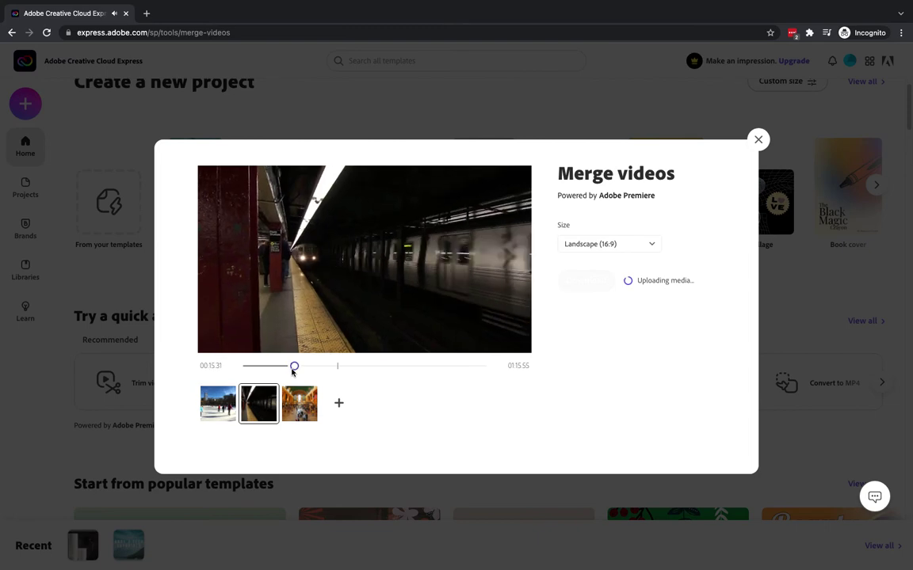
mouse_move(367, 259)
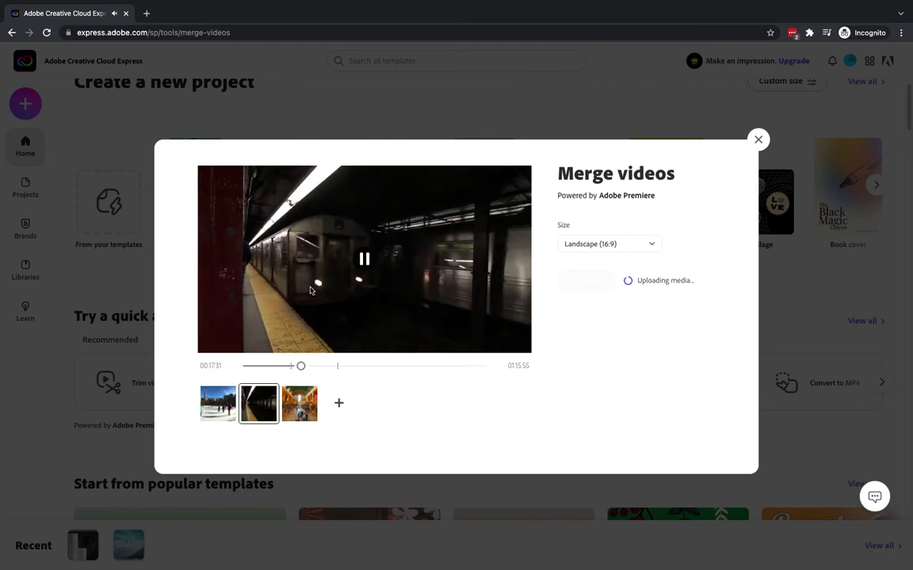
click(365, 260)
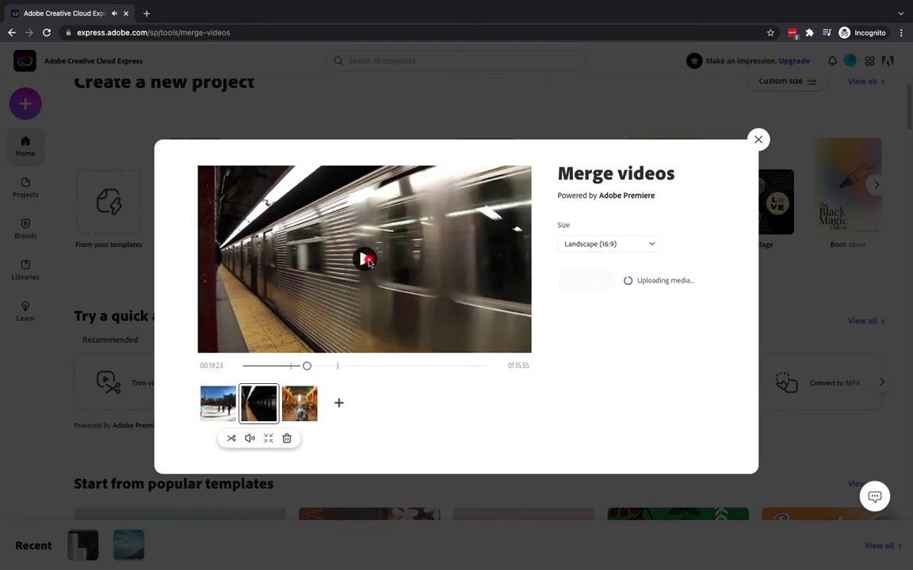
- Open the ice skating clip for trimming and shorten its end to 00:08.01 on the timeline
click(225, 412)
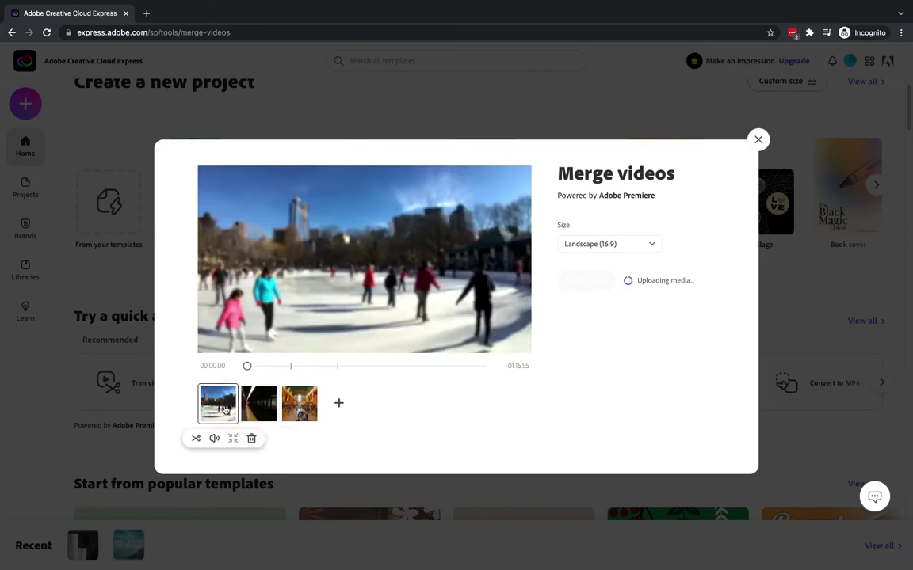
click(197, 440)
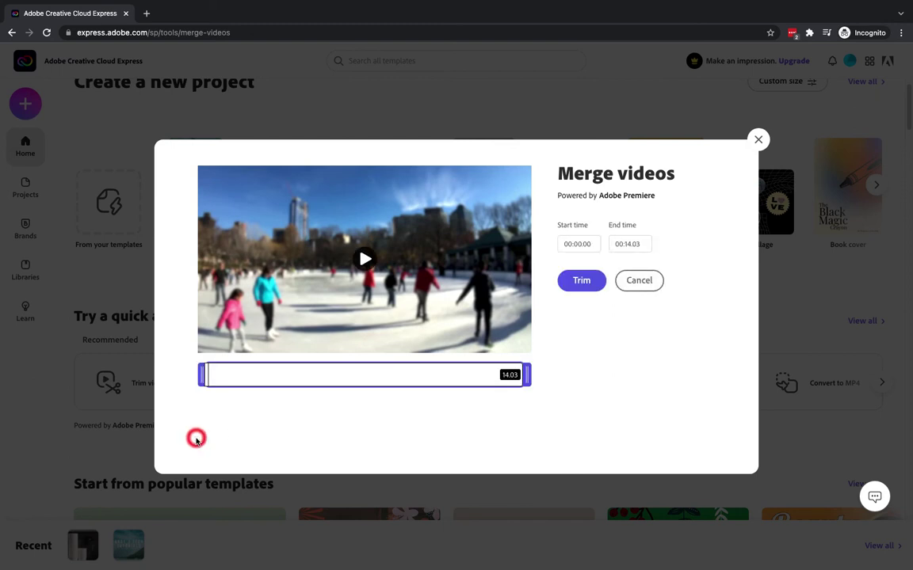
click(525, 380)
drag(525, 380, 393, 377)
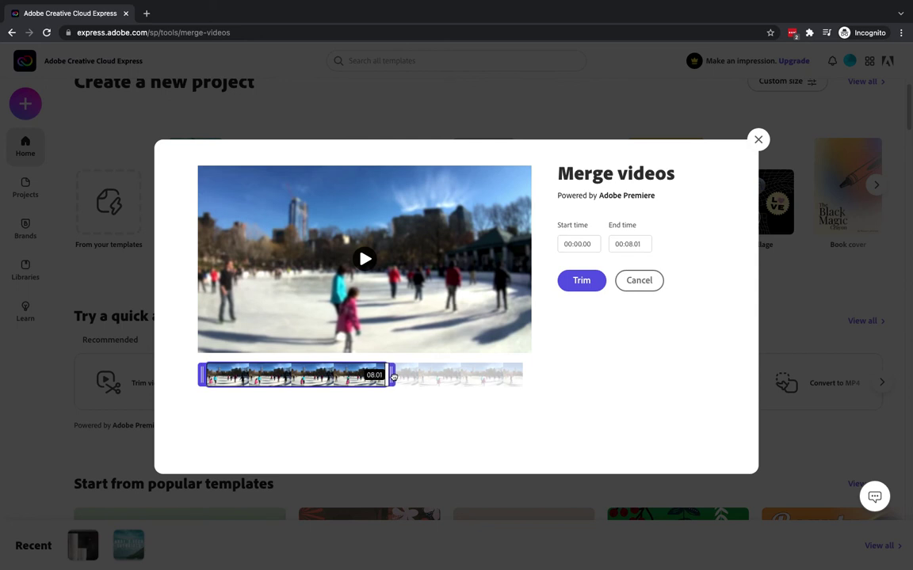
- Set the ice skating clip's start time to 00:03.00 and end time to 00:11.01, and apply the trim
click(572, 244)
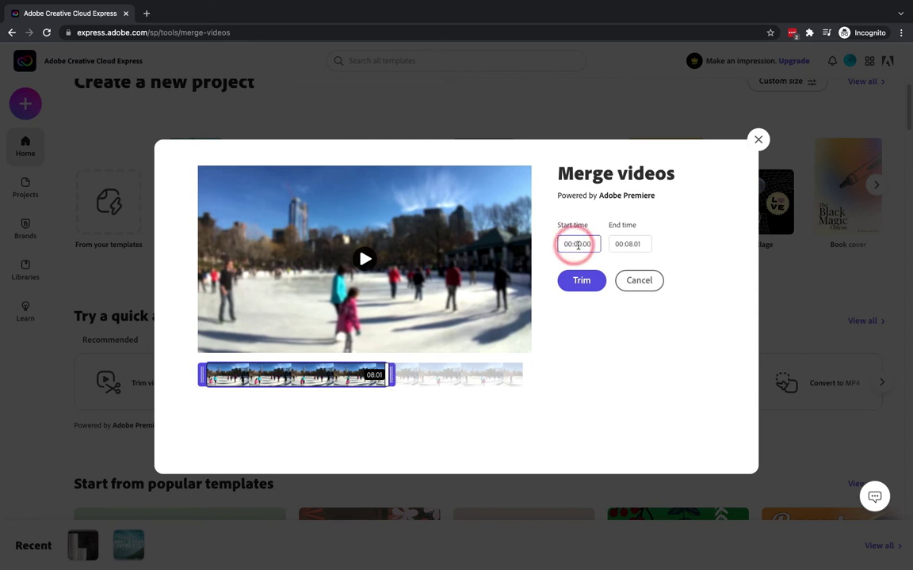
click(576, 245)
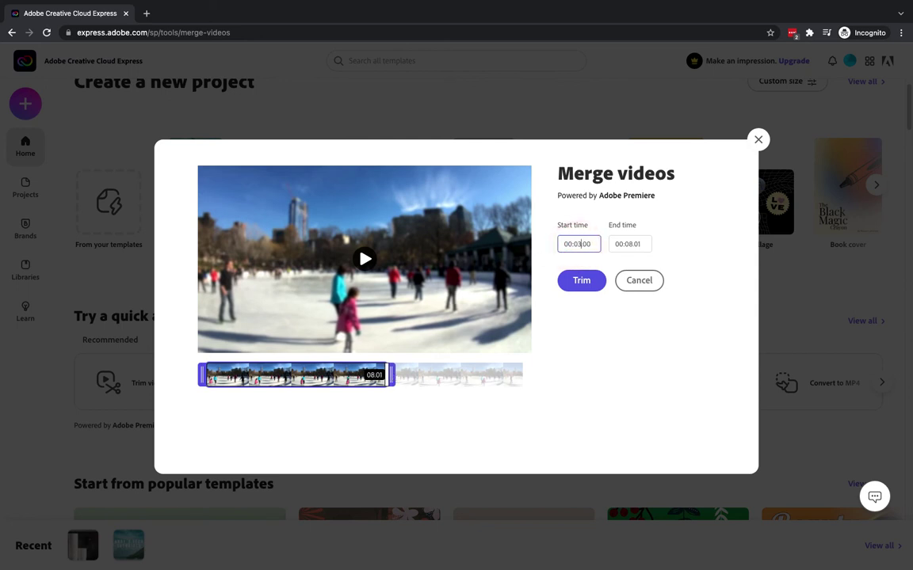
text(3)
click(627, 243)
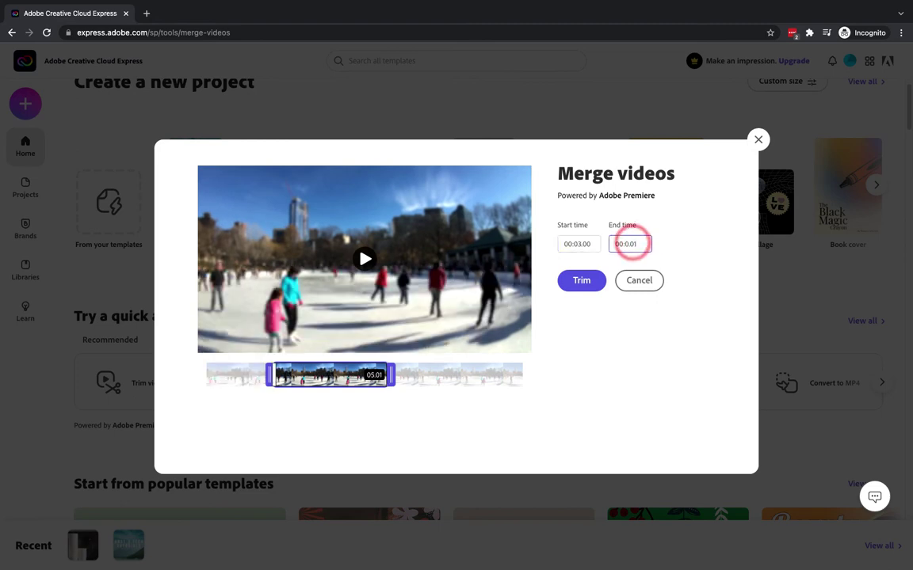
click(635, 338)
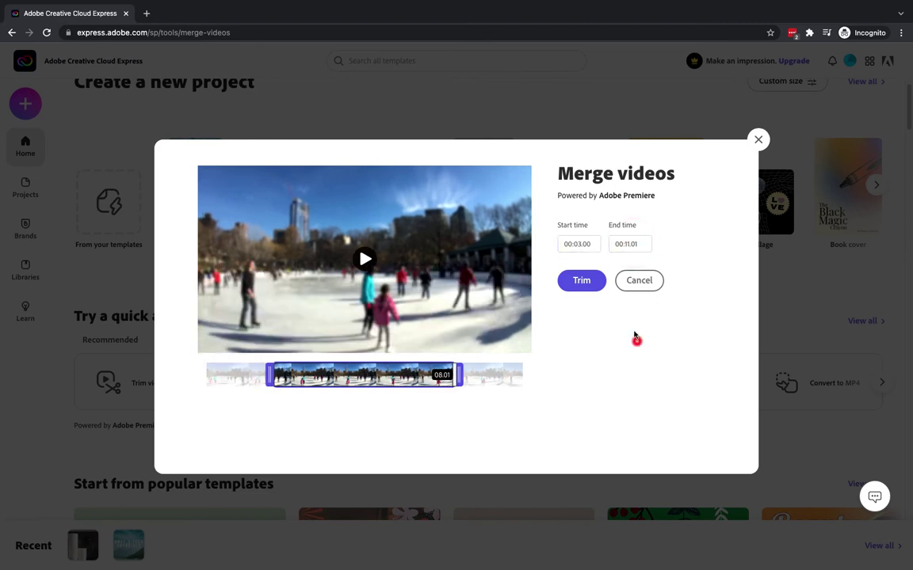
click(586, 282)
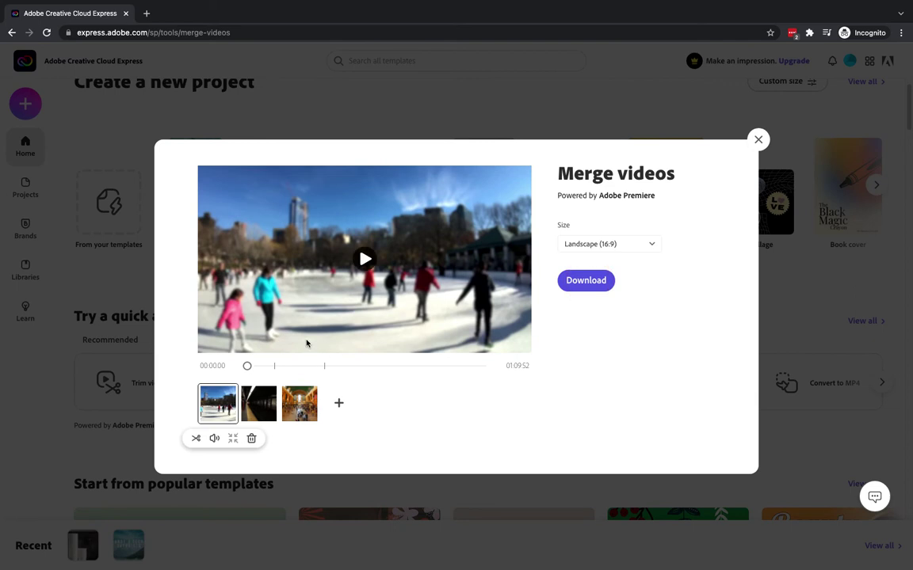
- Open the subway clip for trimming and set its end time to 00:07.00
click(246, 413)
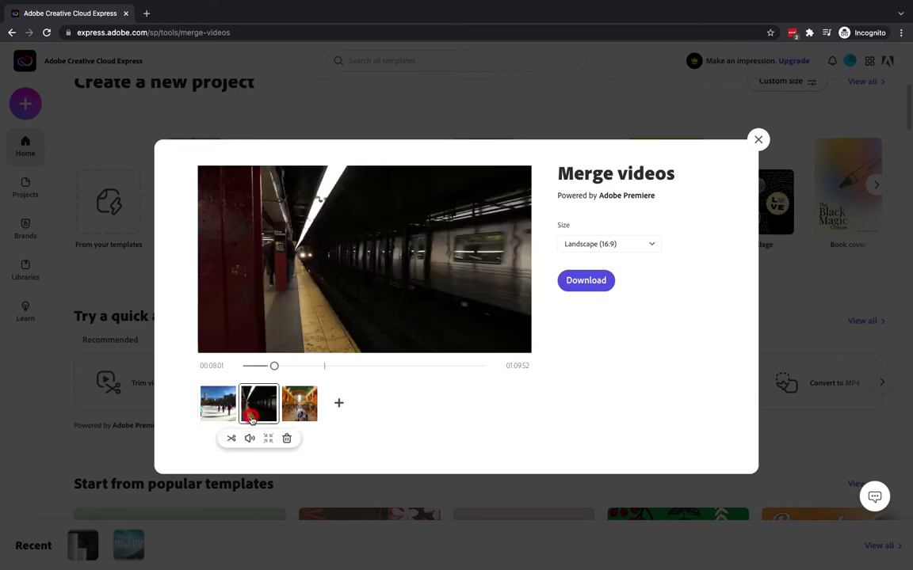
click(232, 440)
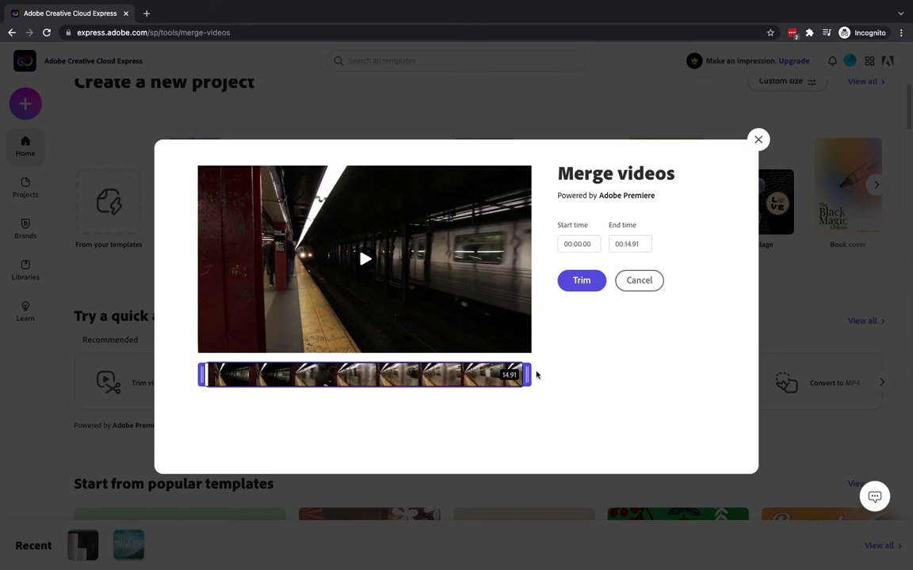
double_click(630, 243)
key(Return)
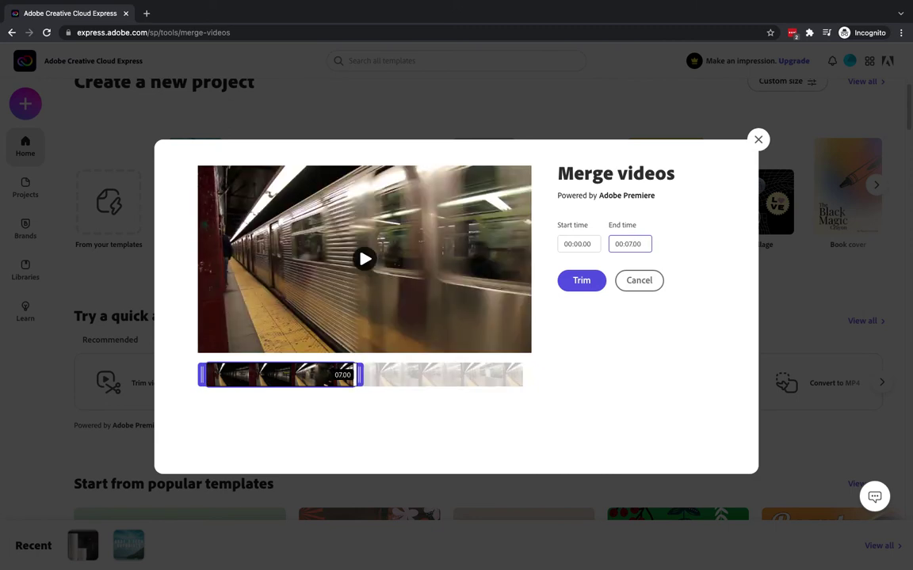
- Apply the subway clip's trim, mute its audio, and preview it in the merged video
click(584, 281)
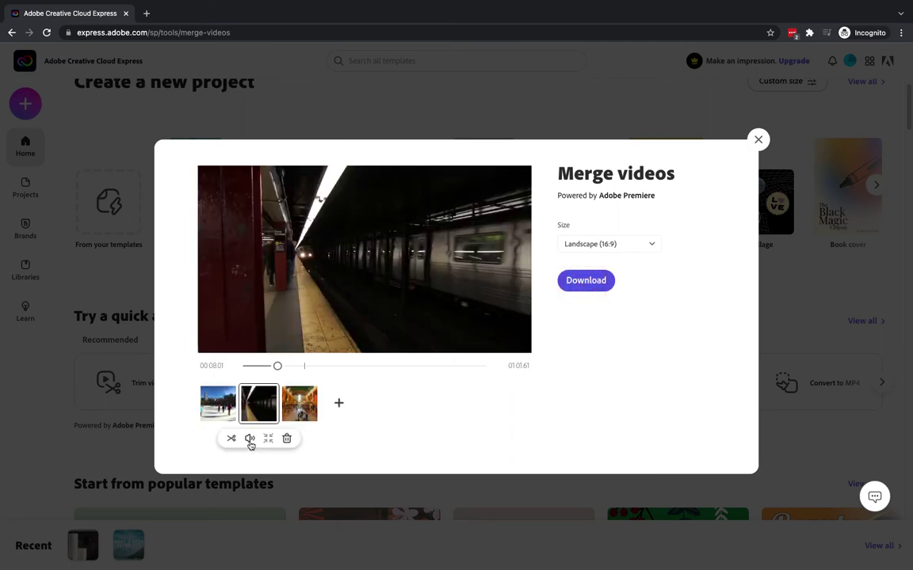
click(250, 440)
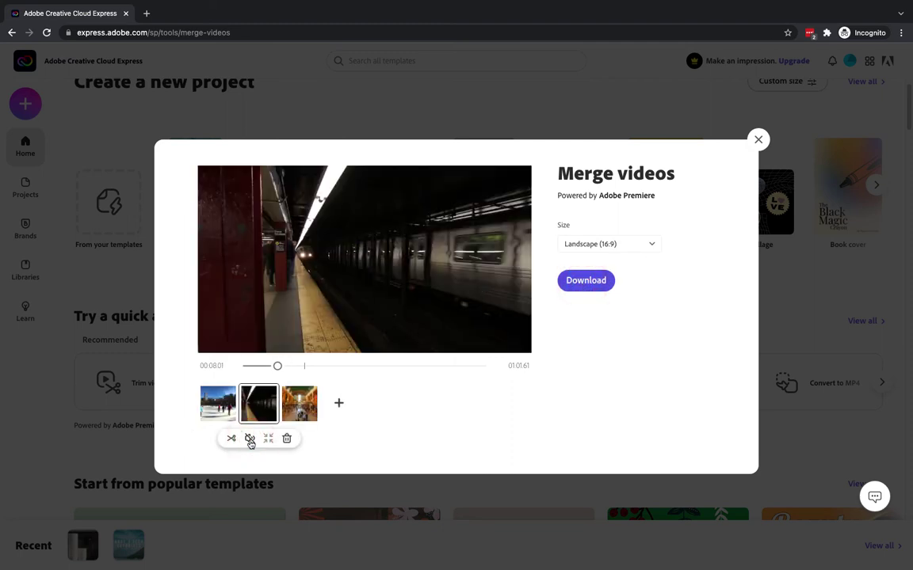
click(357, 267)
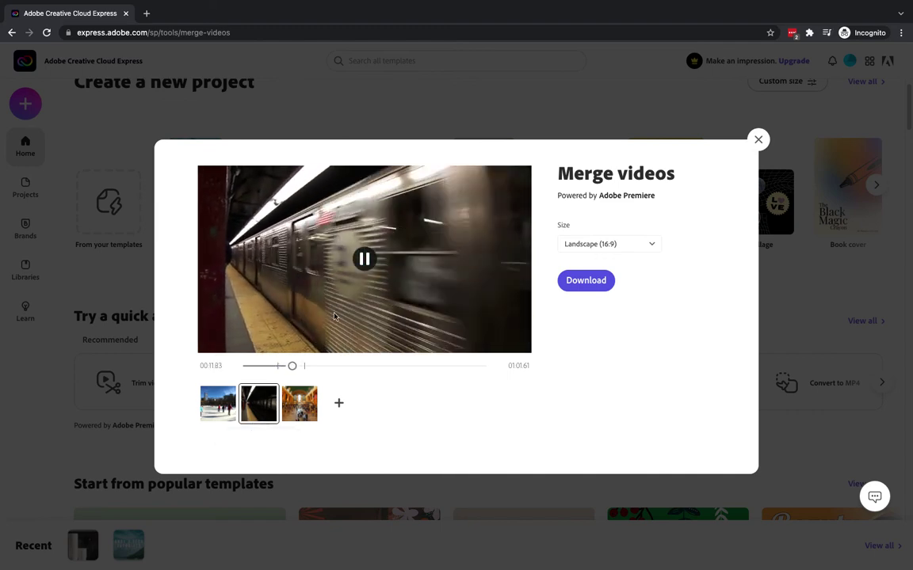
click(365, 259)
- Trim the end of the Grand Central clip to about 00:06.49 and apply the trim
click(303, 366)
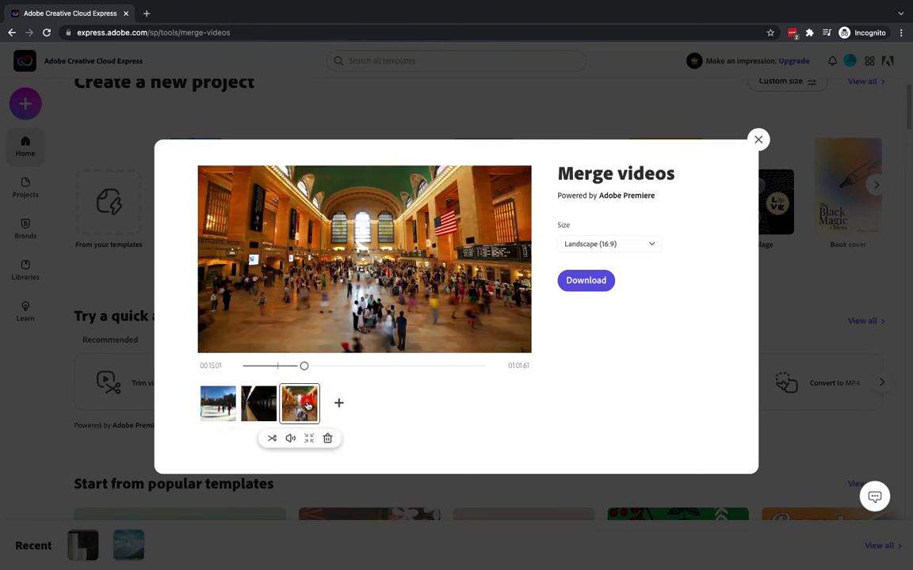
click(271, 440)
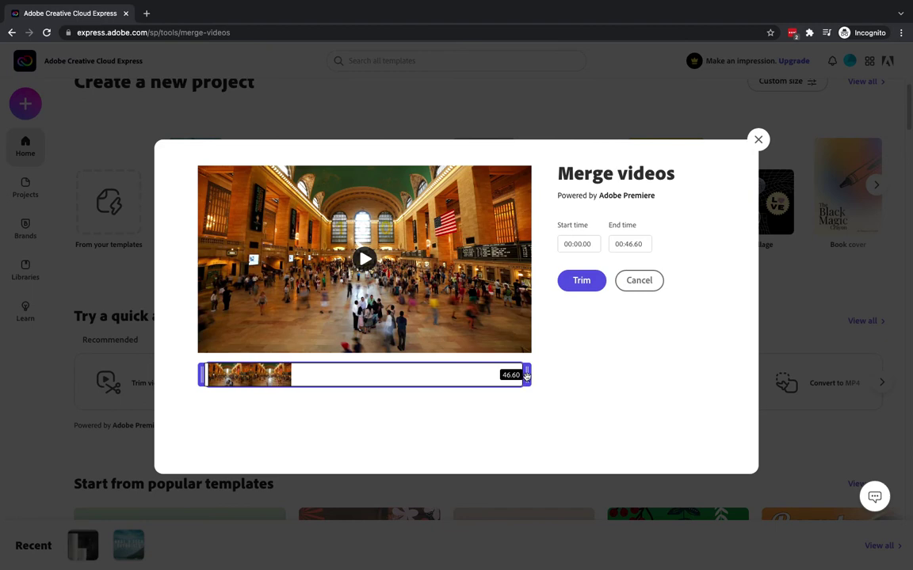
drag(526, 375, 255, 375)
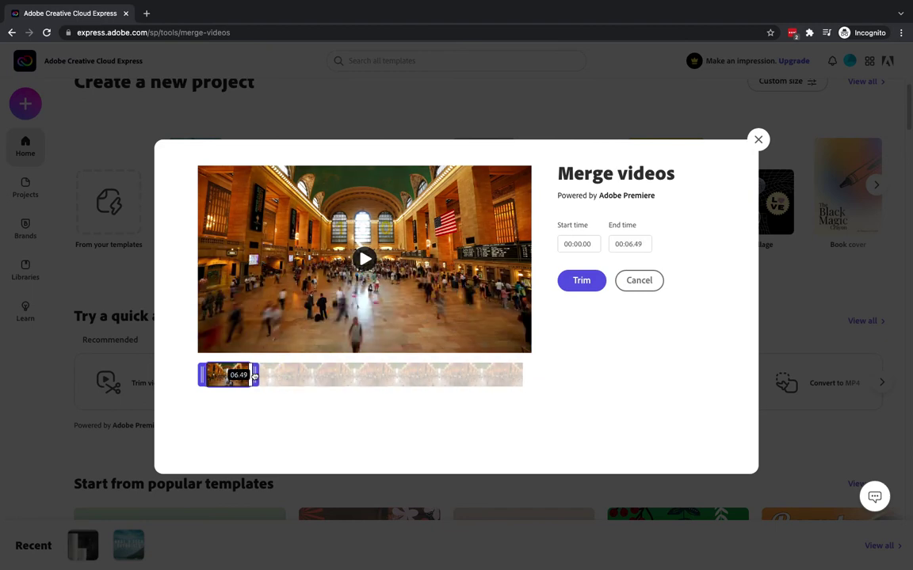
click(581, 280)
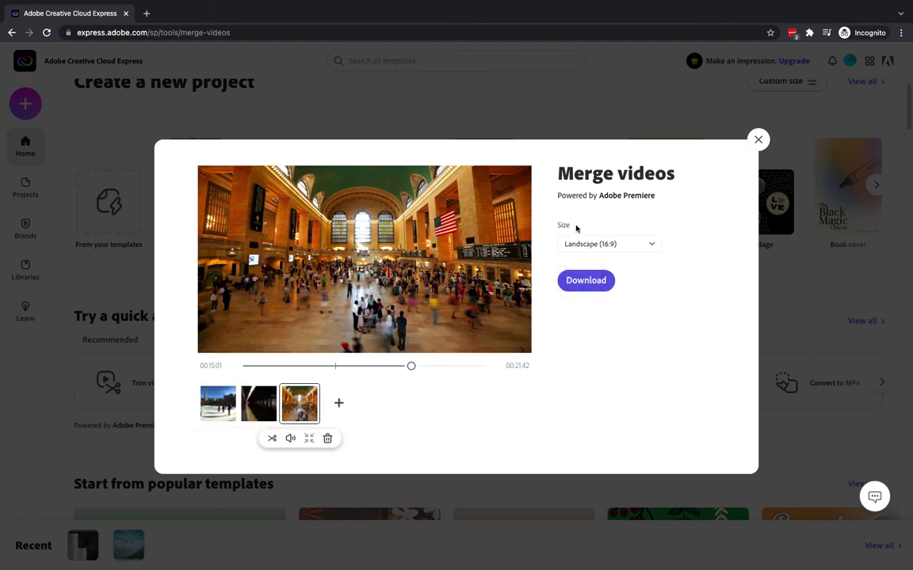
- Try the Square (1:1) size for the merged video and preview the ice skating clip in it
click(652, 248)
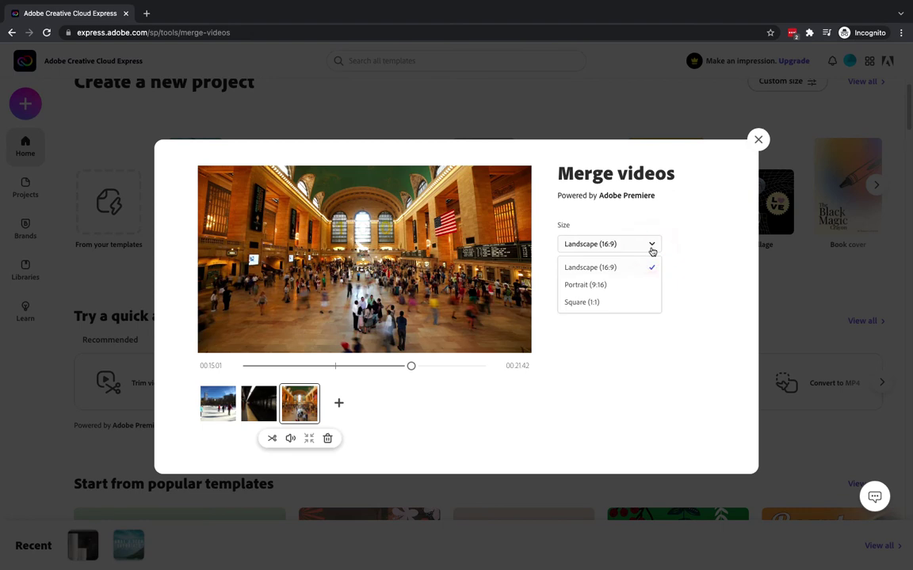
click(610, 302)
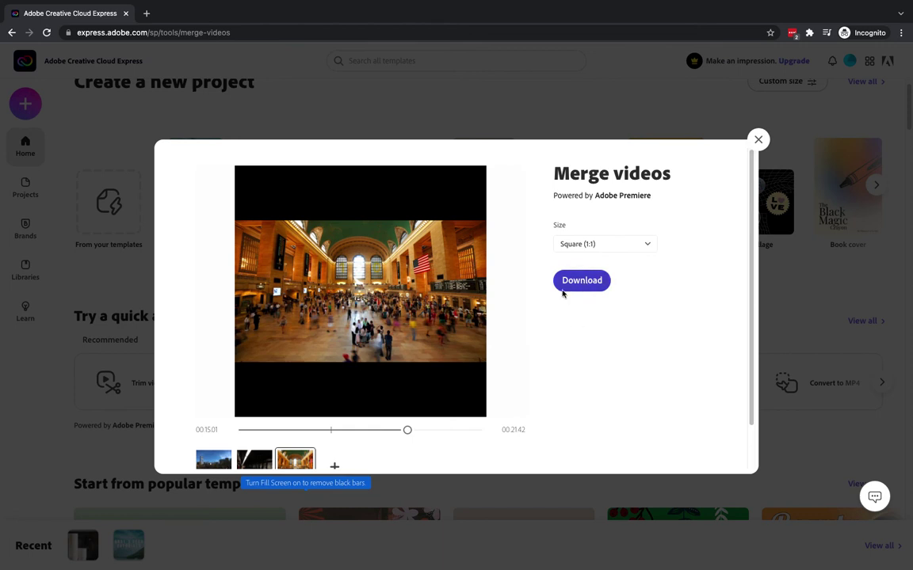
click(255, 459)
click(214, 460)
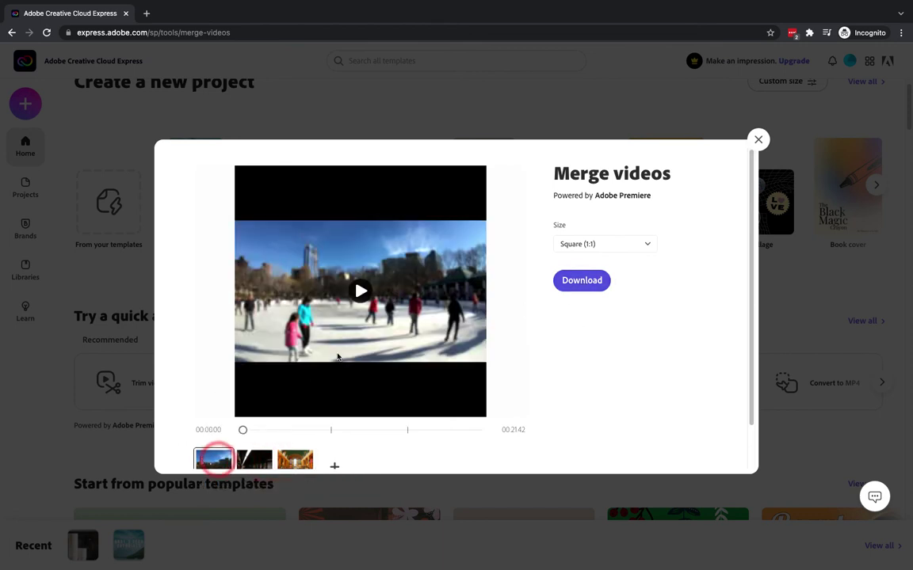
click(341, 325)
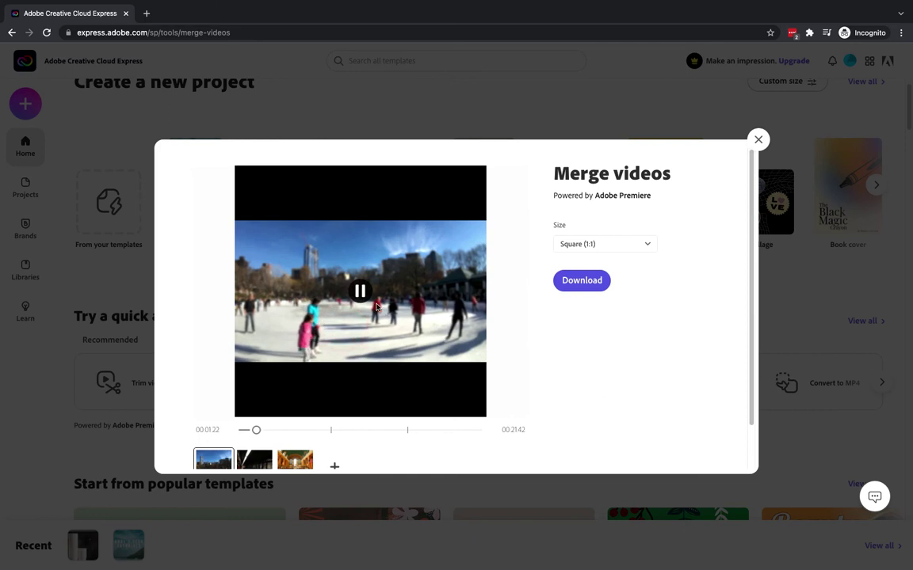
click(376, 307)
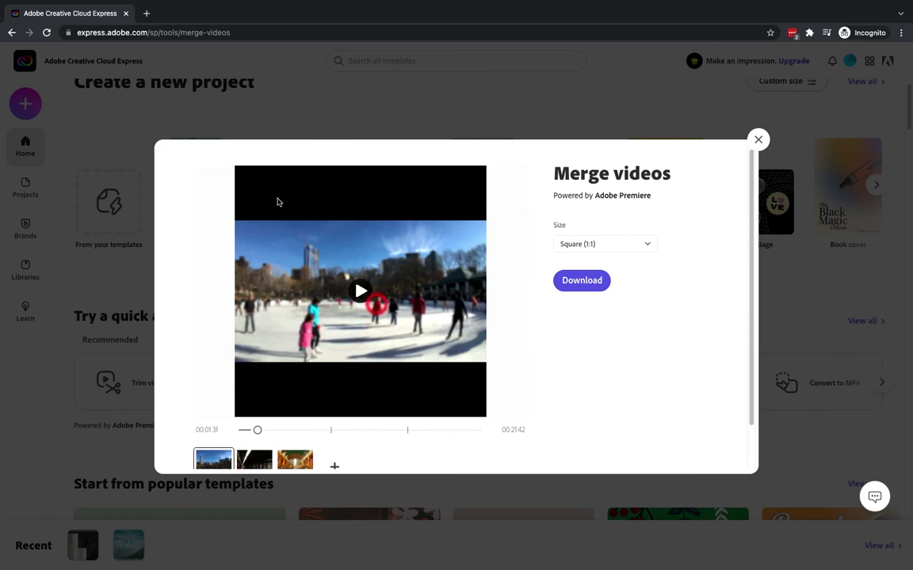
- Set the merged video's size to Landscape (16:9) and download it
click(593, 247)
click(601, 267)
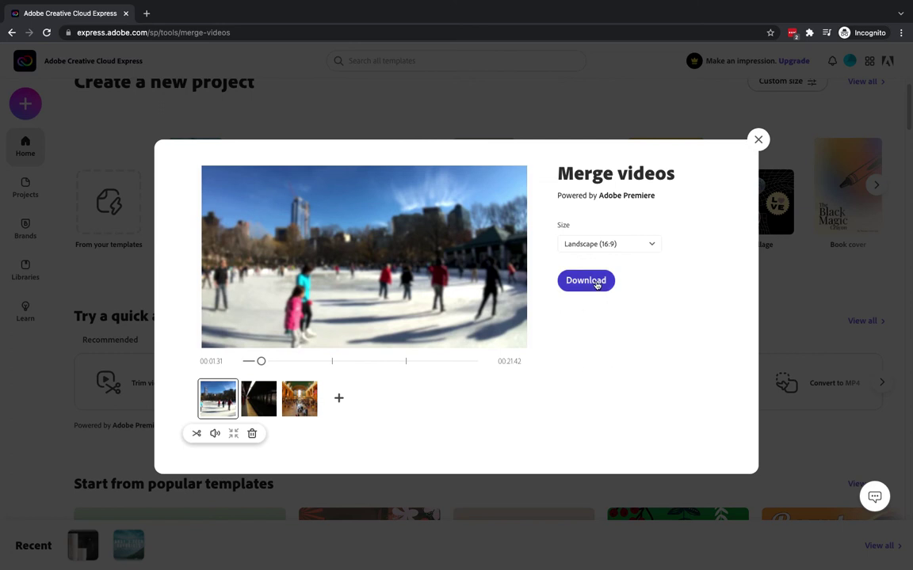
click(595, 282)
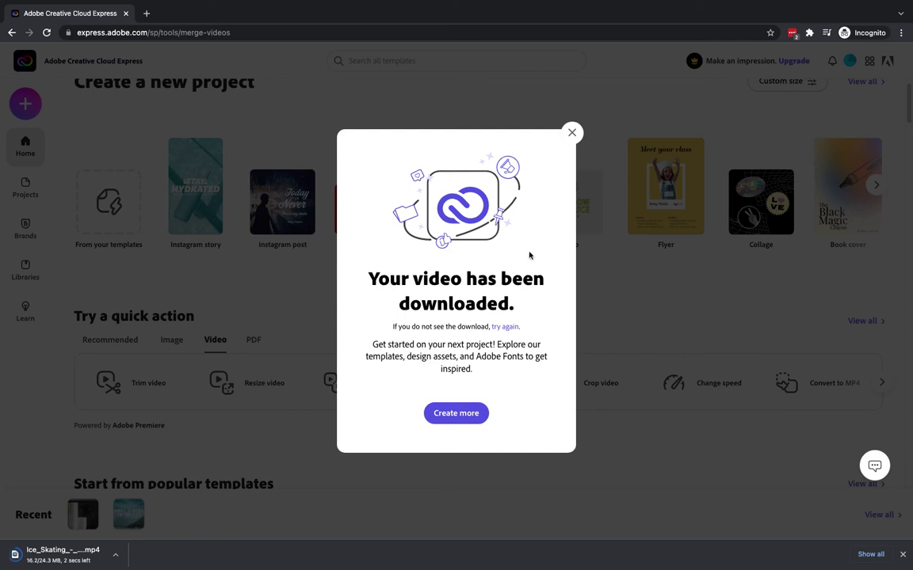
- Close the download confirmation, open the downloaded merged ice skating MP4, and play it through to the Grand Central clip
click(572, 133)
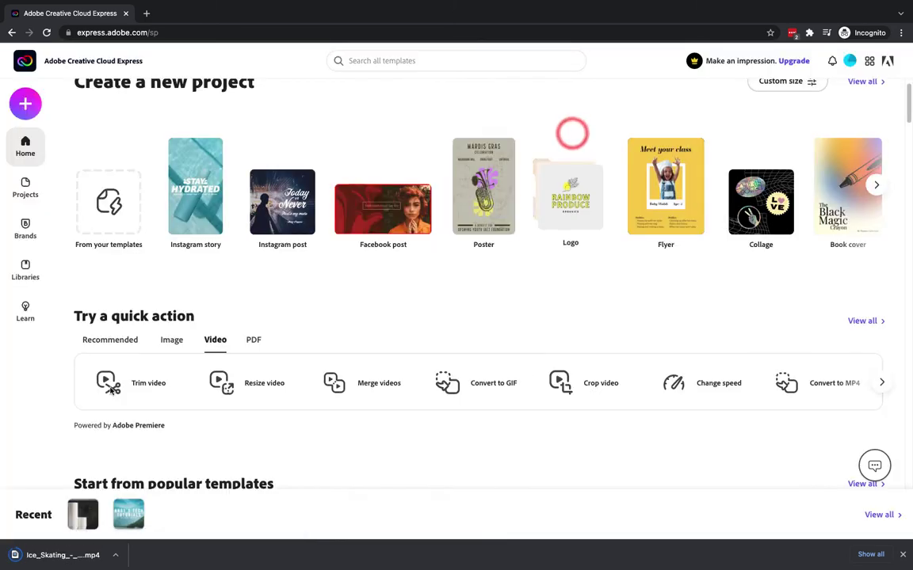
click(114, 555)
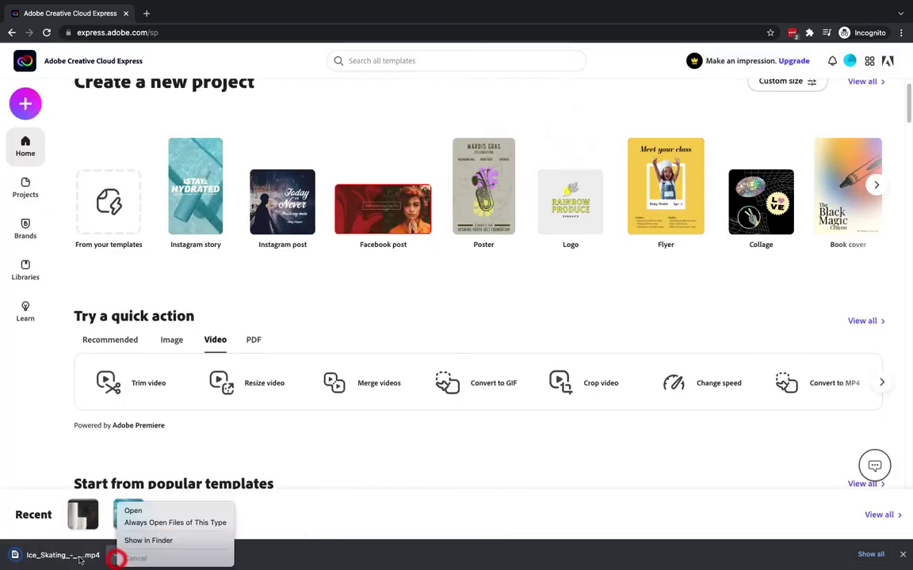
click(68, 555)
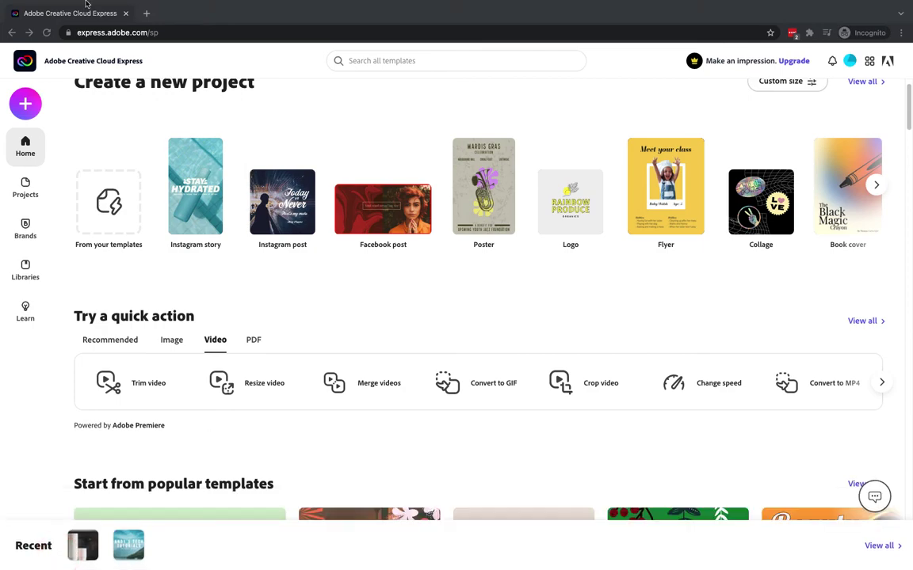
click(36, 22)
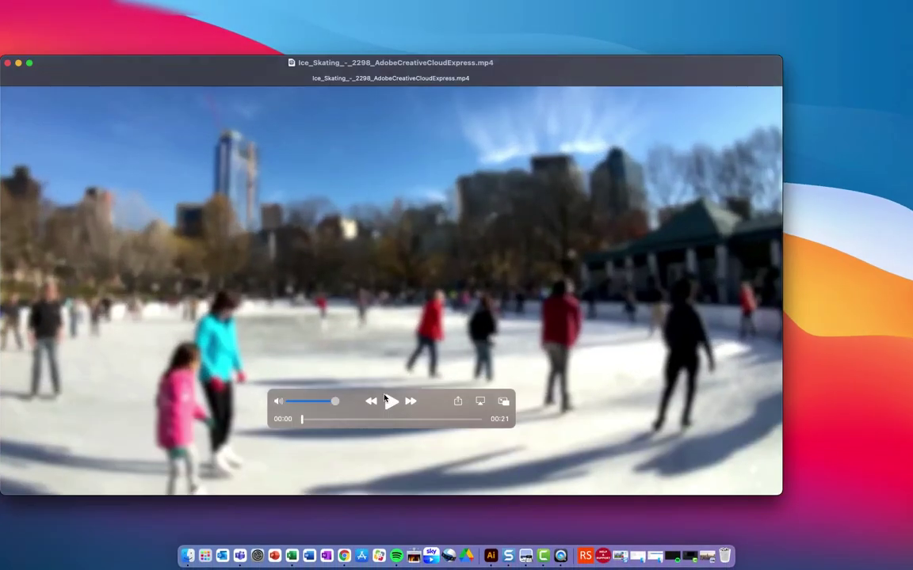
click(388, 402)
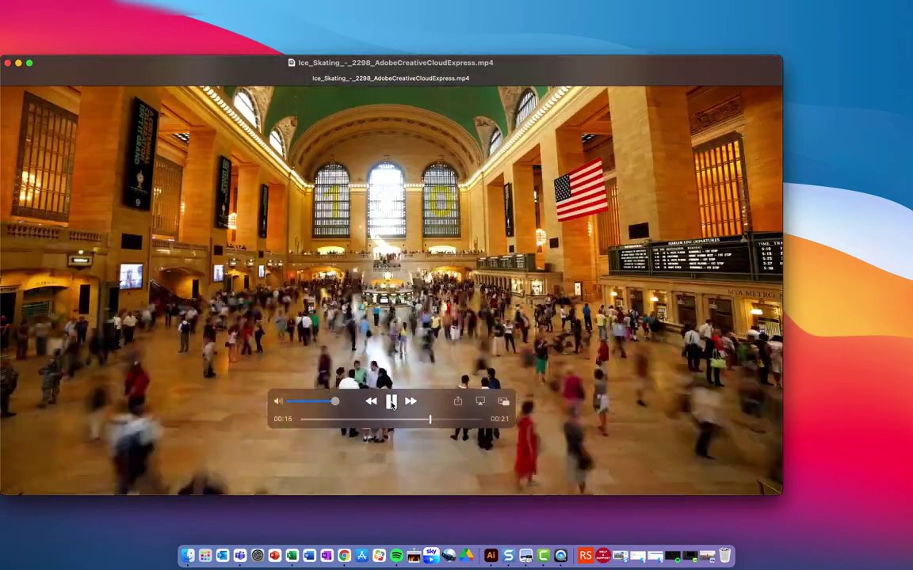
click(392, 402)
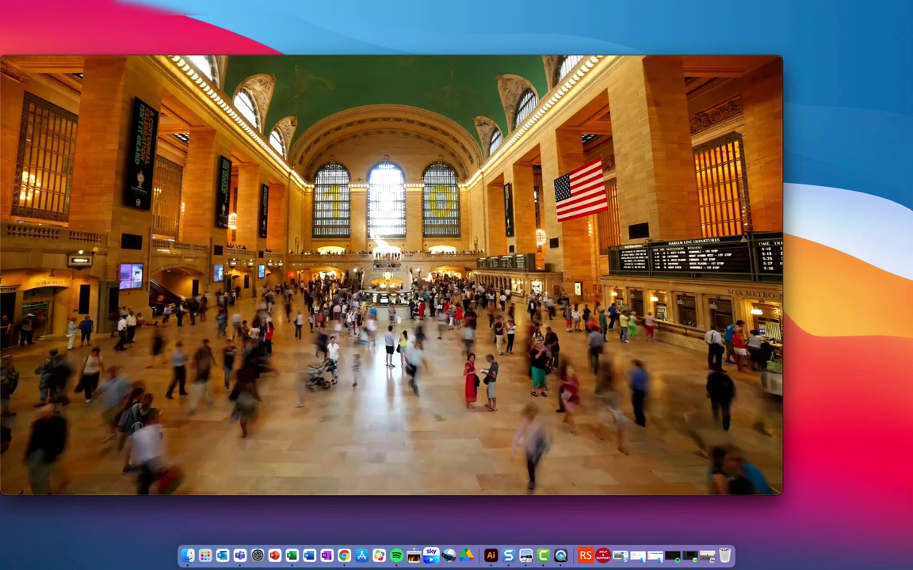
- Close the video player and return the browser window to full screen
mouse_move(7, 69)
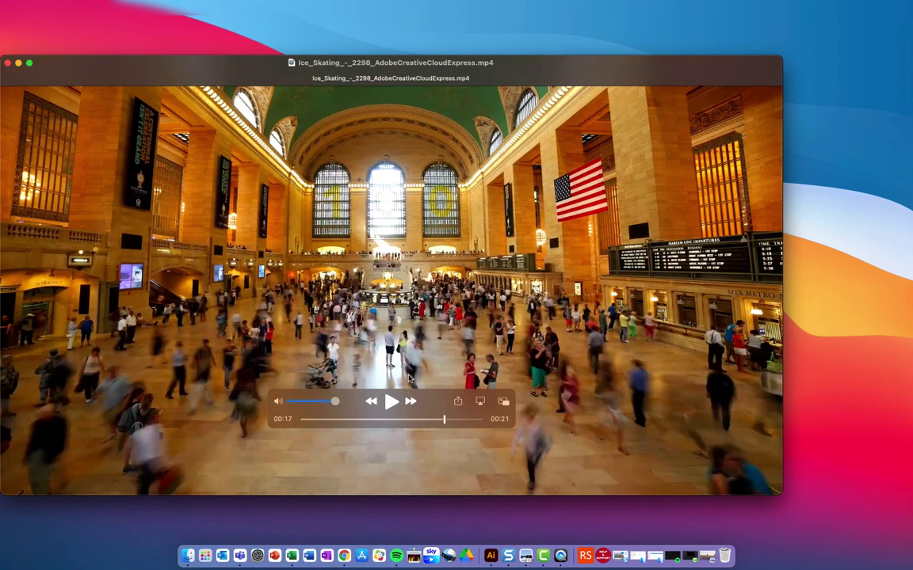
click(7, 63)
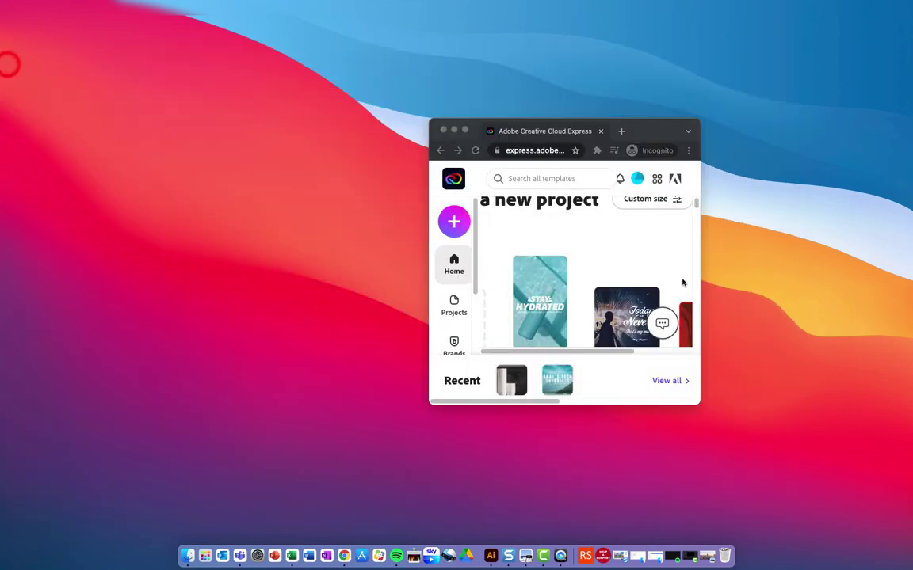
click(465, 131)
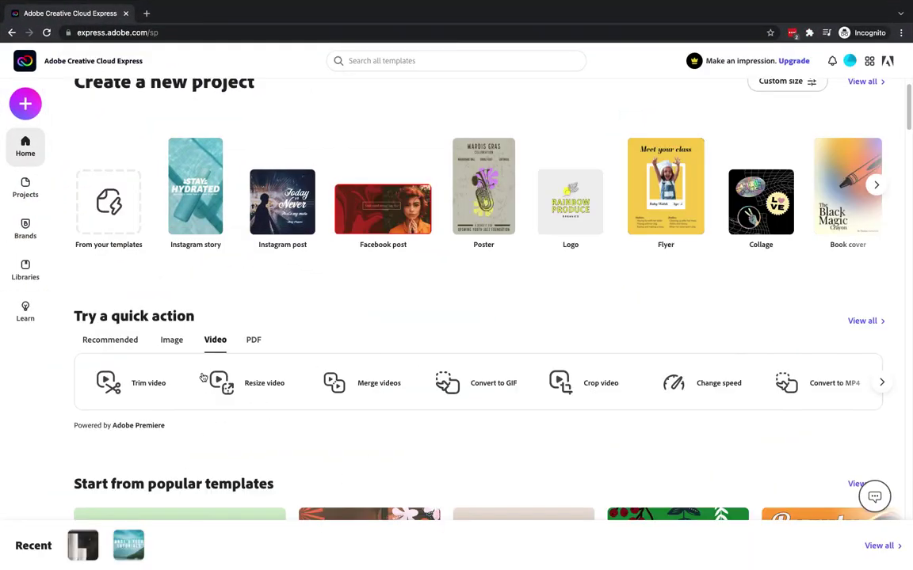
- Open the Reverse video quick action and load the subway video from the device
click(884, 383)
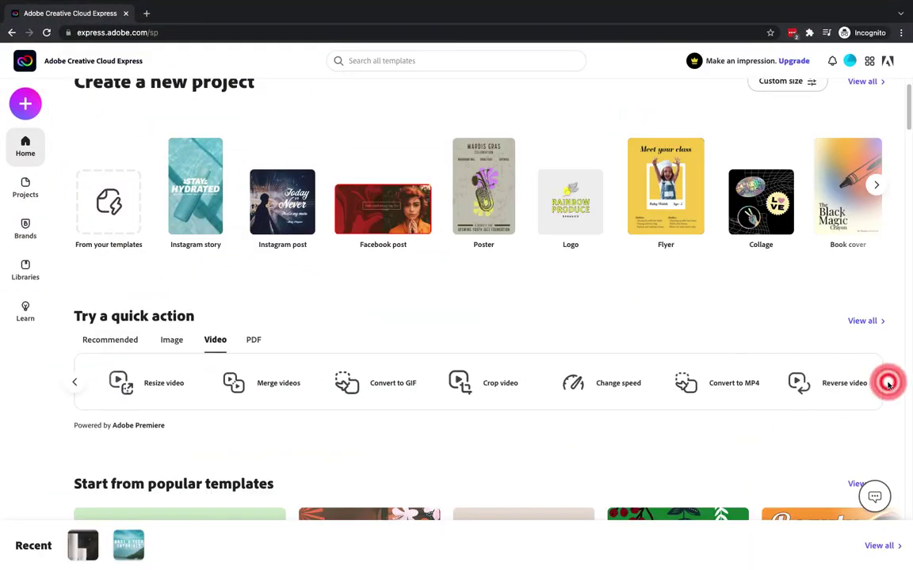
click(828, 385)
click(349, 306)
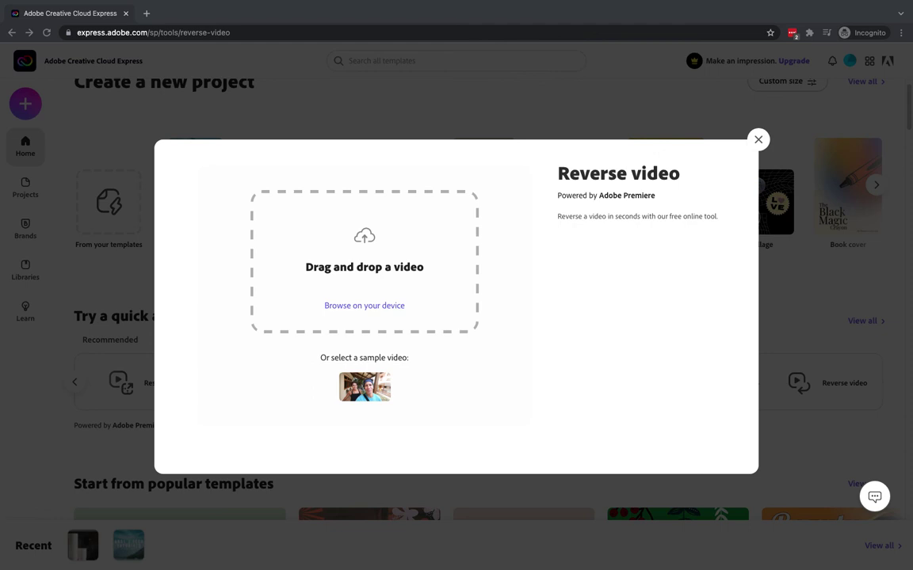
drag(4, 199, 379, 239)
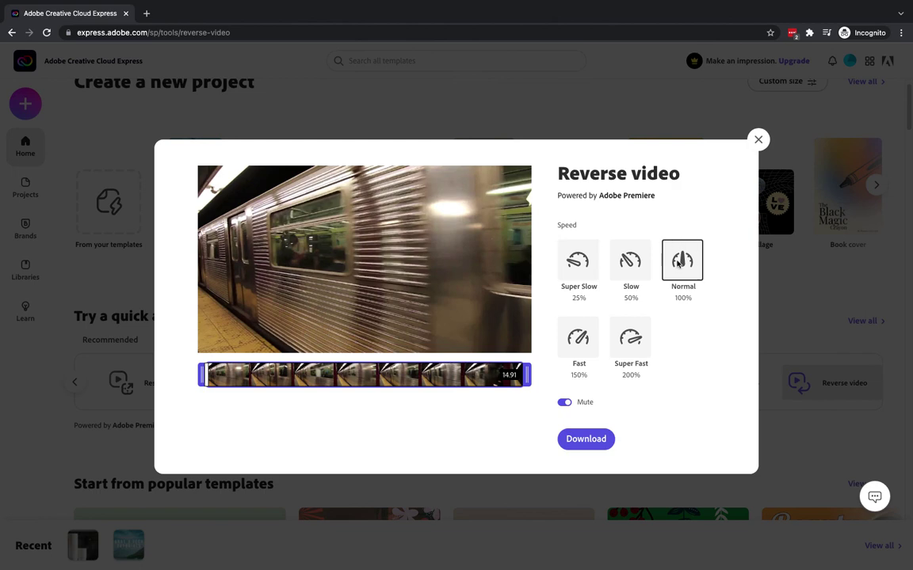
- Preview the reversed subway clip at Normal (100%) speed, then try the Slow (50%), Super Slow (25%) and Fast (150%) speeds
click(366, 260)
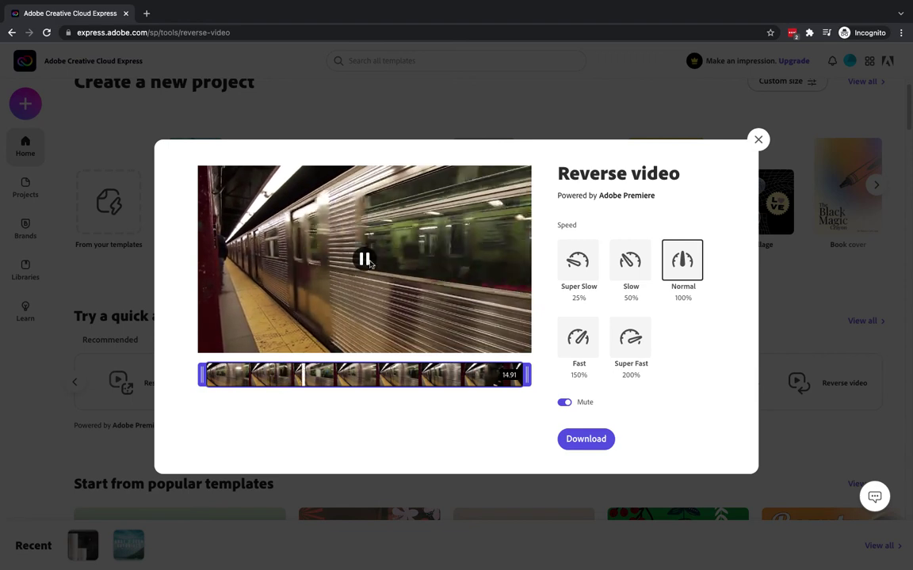
click(363, 262)
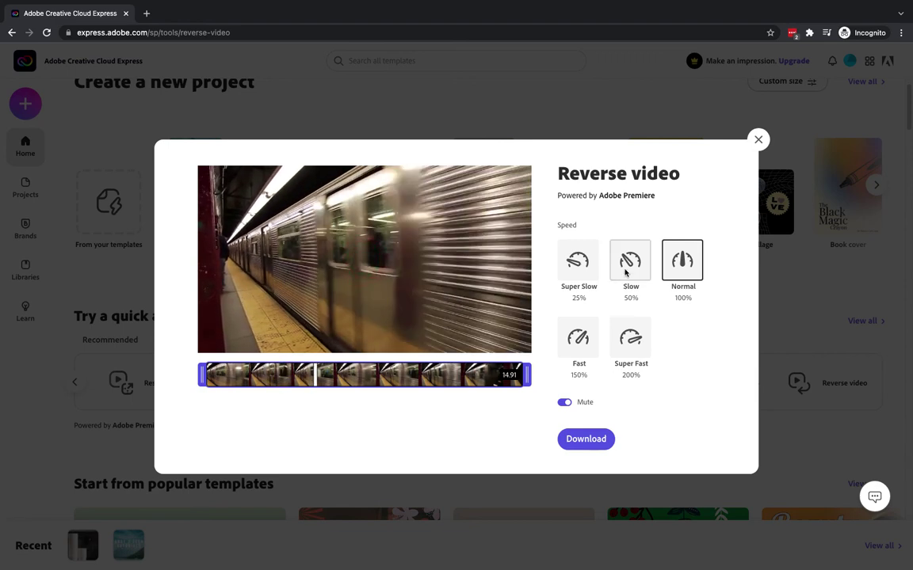
click(627, 265)
click(361, 261)
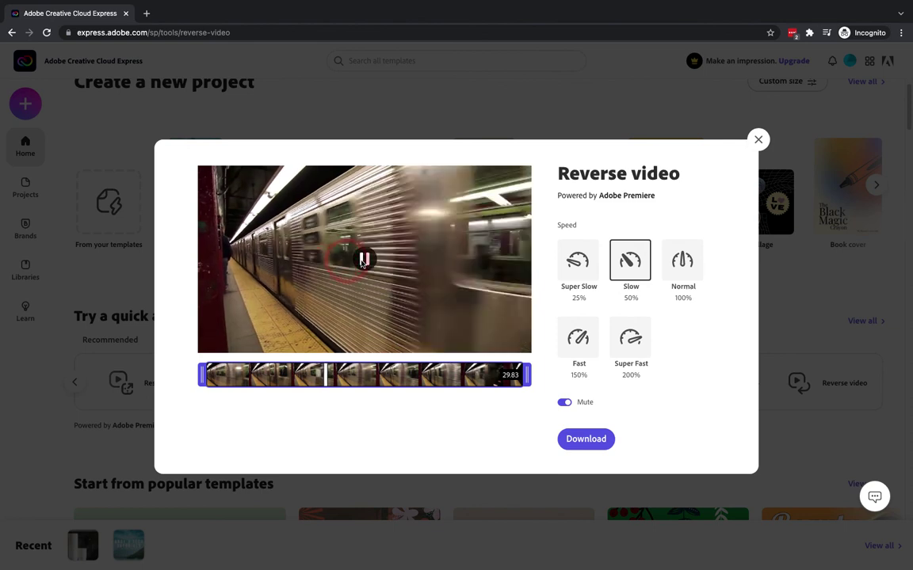
click(587, 260)
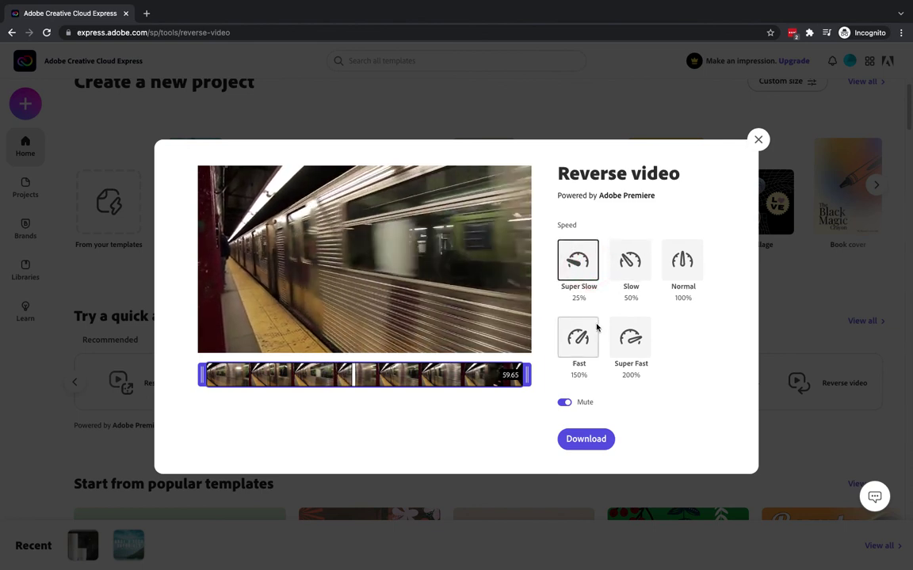
click(579, 340)
- Set the reversed subway clip's speed to Super Fast (200%) and preview it
click(630, 348)
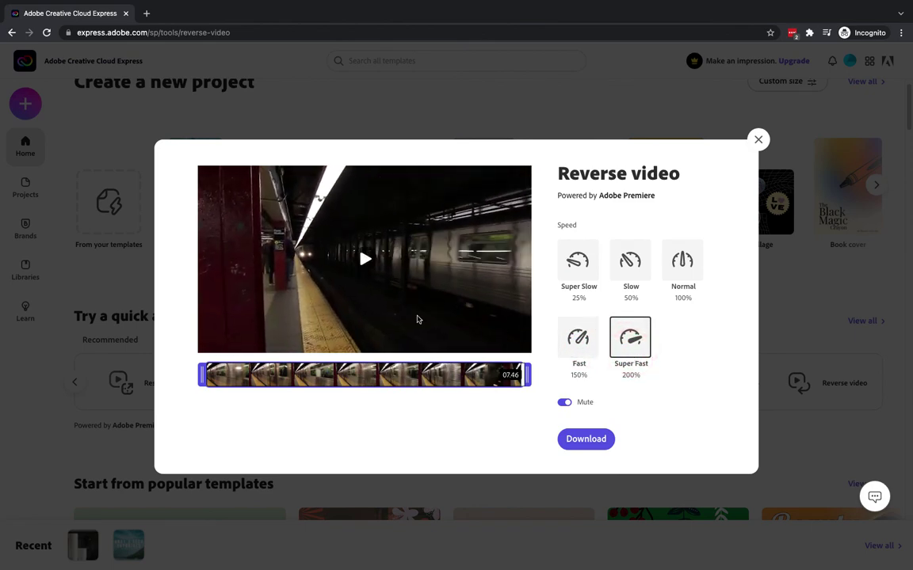
click(358, 263)
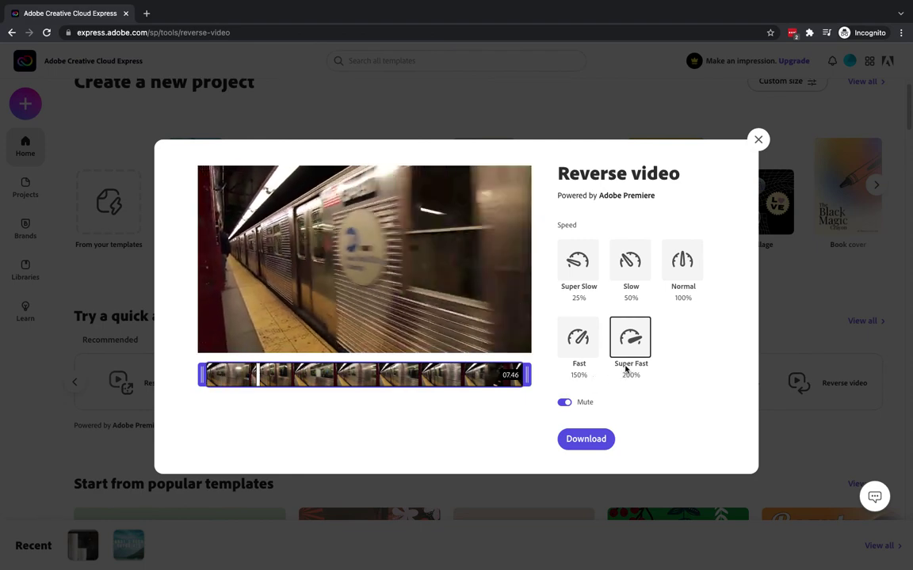
click(361, 260)
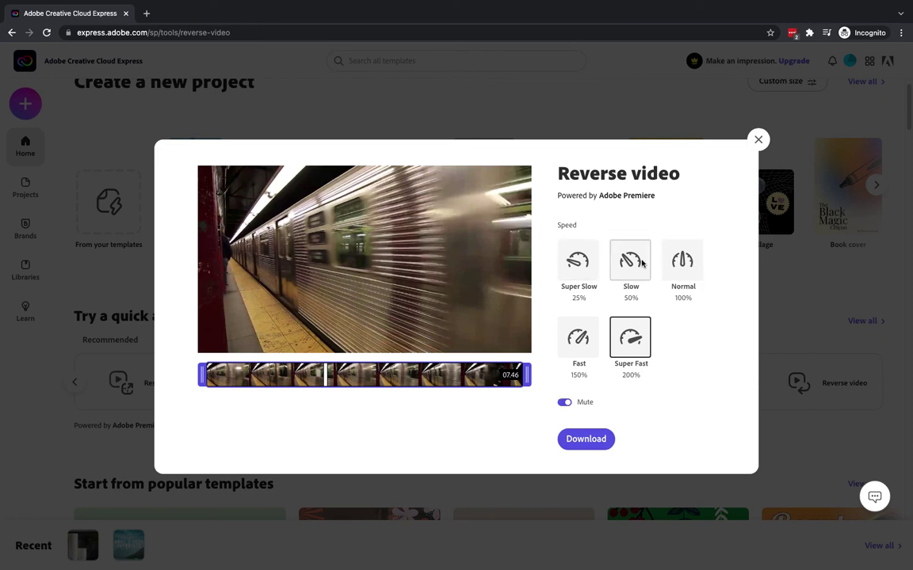
- Switch the reversed clip's mute off and back on, and download the video
click(565, 403)
click(565, 403)
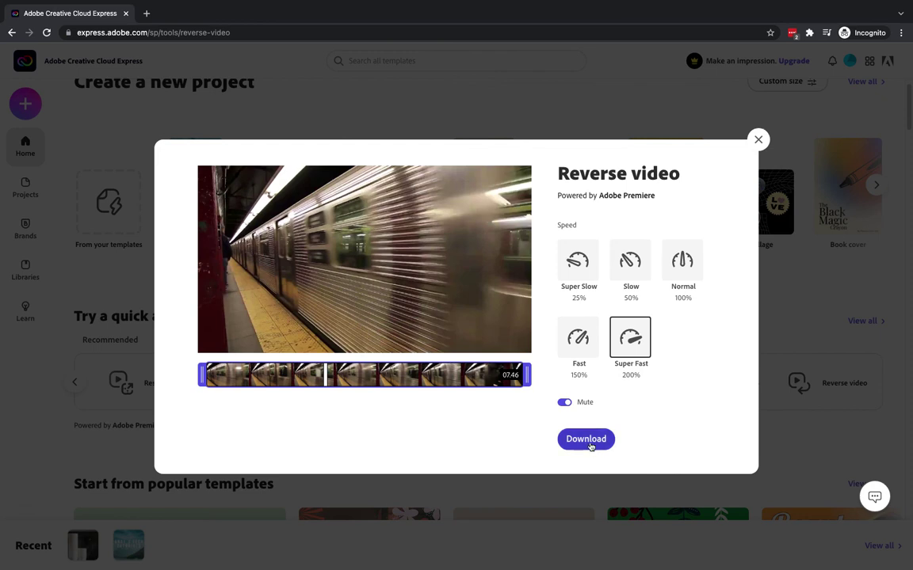
click(587, 440)
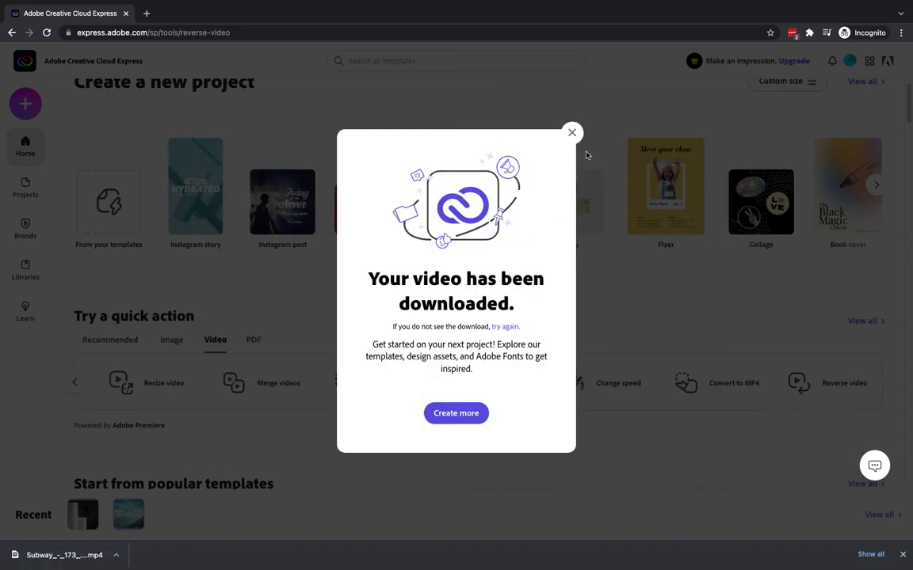
- Close the download confirmation, open the downloaded reversed subway MP4, and play it nearly to the end
click(572, 132)
click(92, 555)
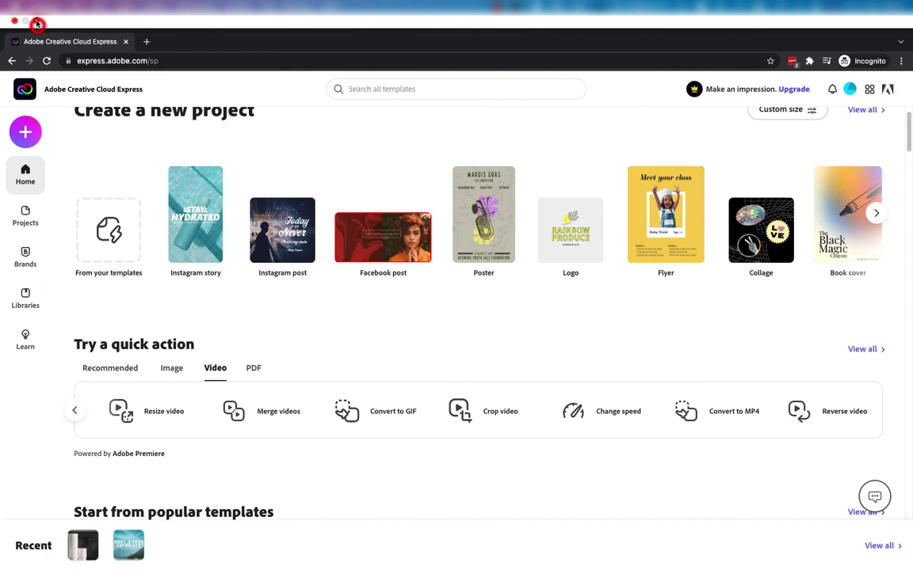
click(36, 21)
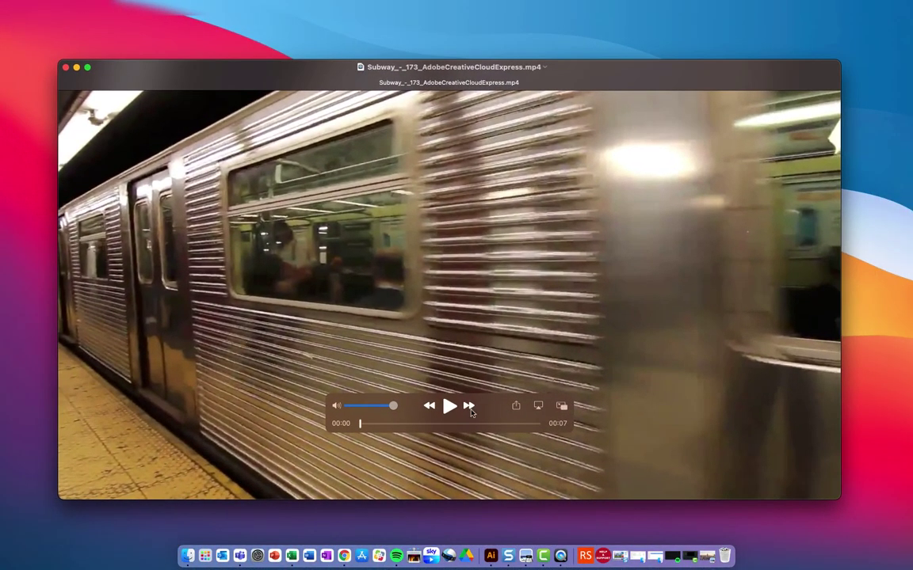
click(453, 409)
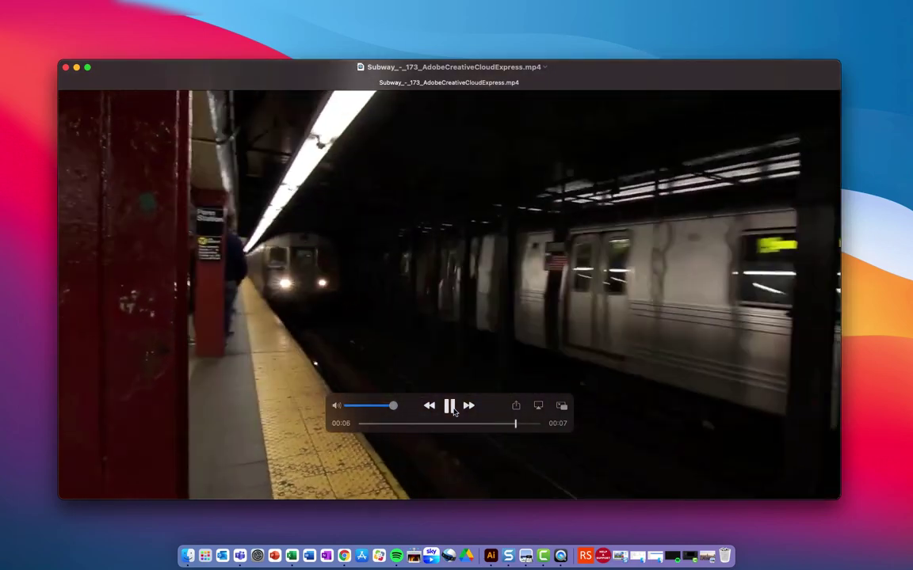
click(450, 406)
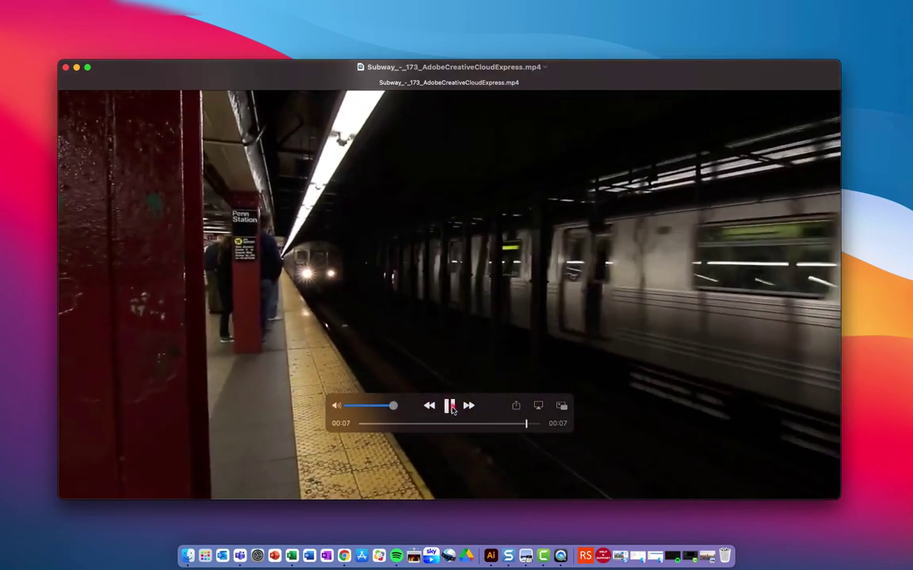